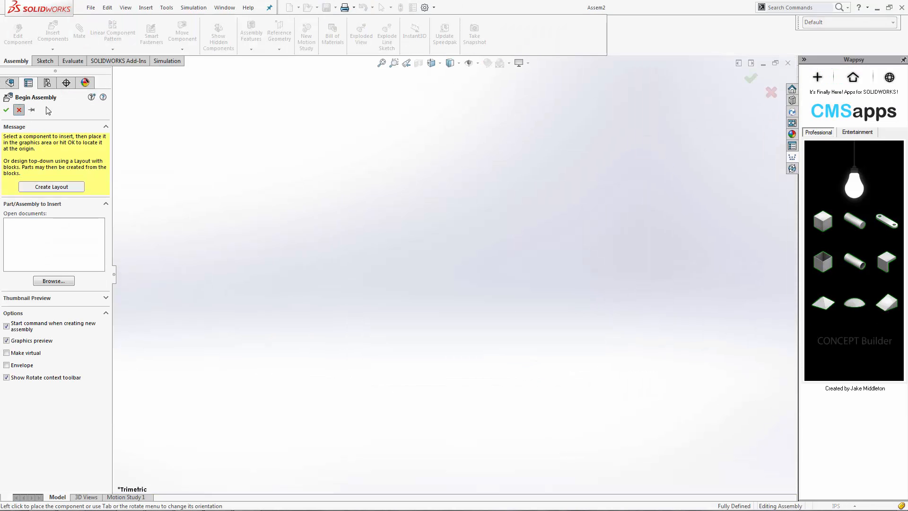
# Step: Set the assembly's scene to Plain White and turn on the Cartoon display effect
pyautogui.click(510, 64)
pyautogui.click(537, 30)
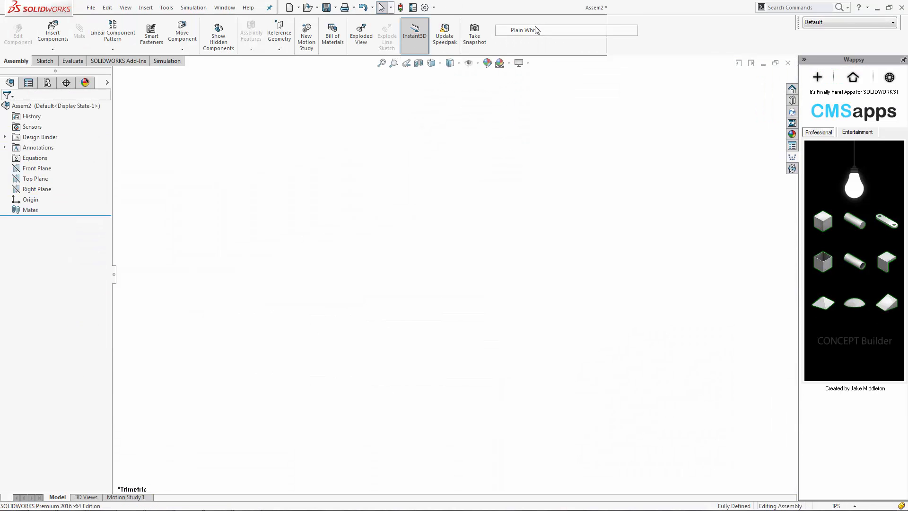
pyautogui.click(529, 64)
pyautogui.click(540, 122)
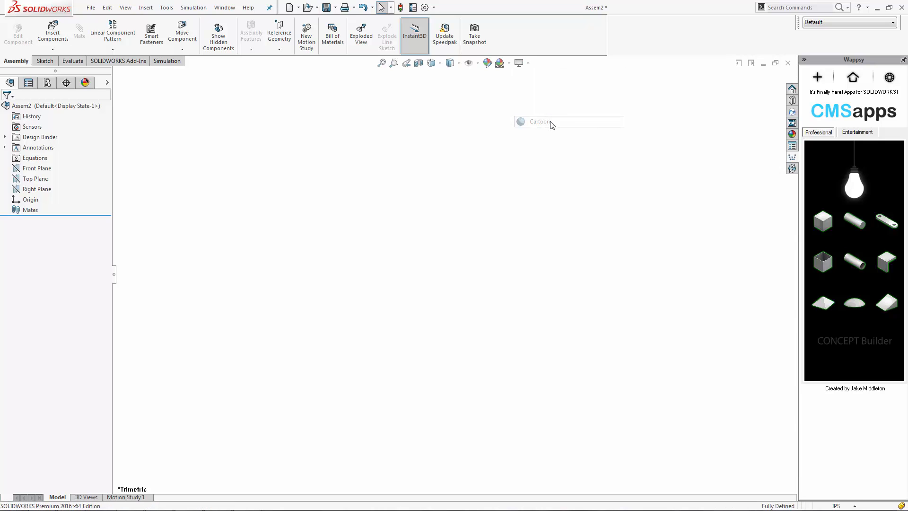
# Step: Apply the dark grey medium gloss plastic appearance to the assembly and insert a cube from Concept Builder
pyautogui.click(792, 134)
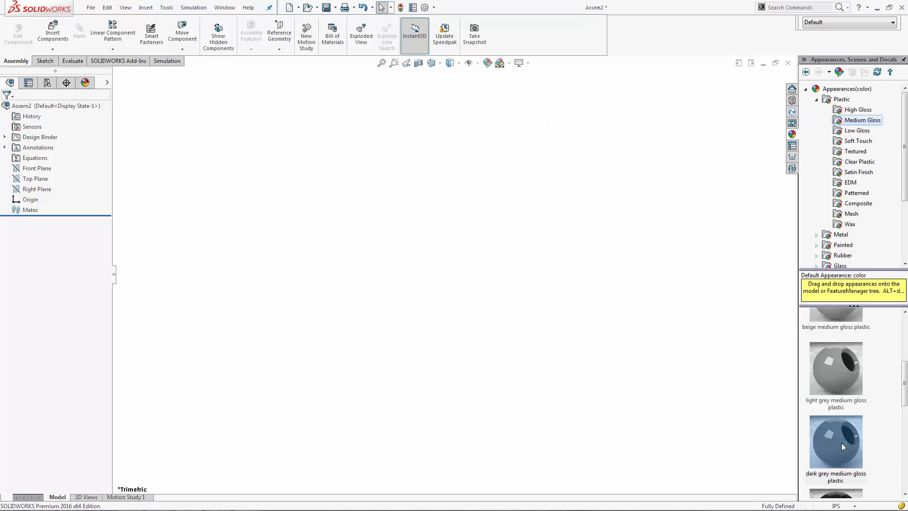
pyautogui.moveTo(835, 444); pyautogui.dragTo(419, 254)
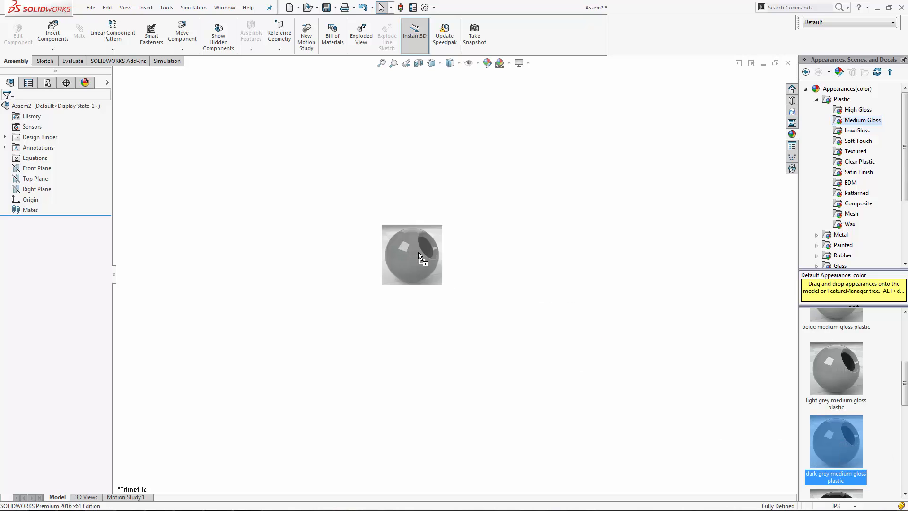
pyautogui.click(793, 159)
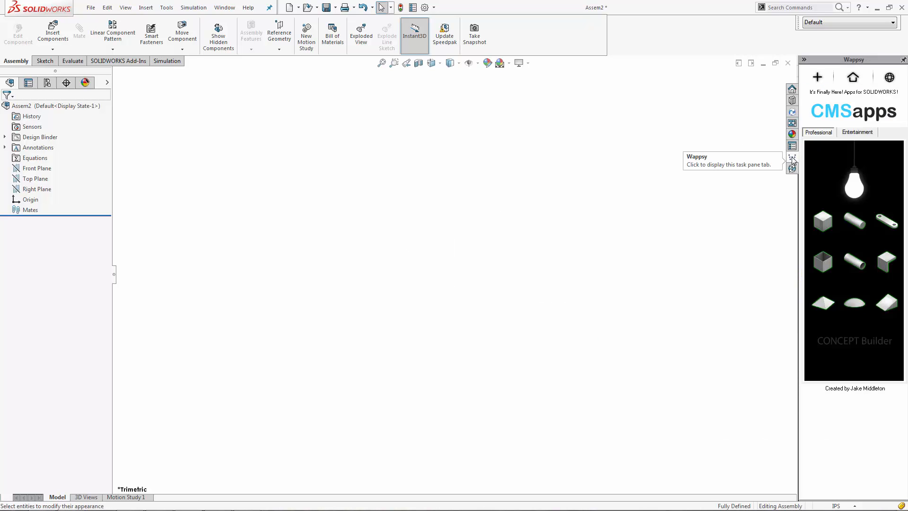
pyautogui.click(826, 226)
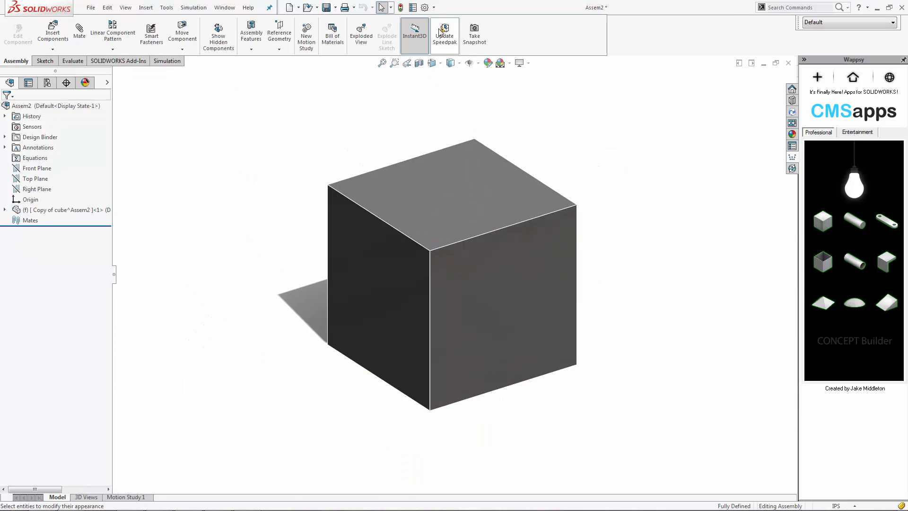
# Step: Look up the keyboard shortcut for the Edit Part command by searching the command list for "edit part"
pyautogui.click(434, 8)
pyautogui.click(447, 30)
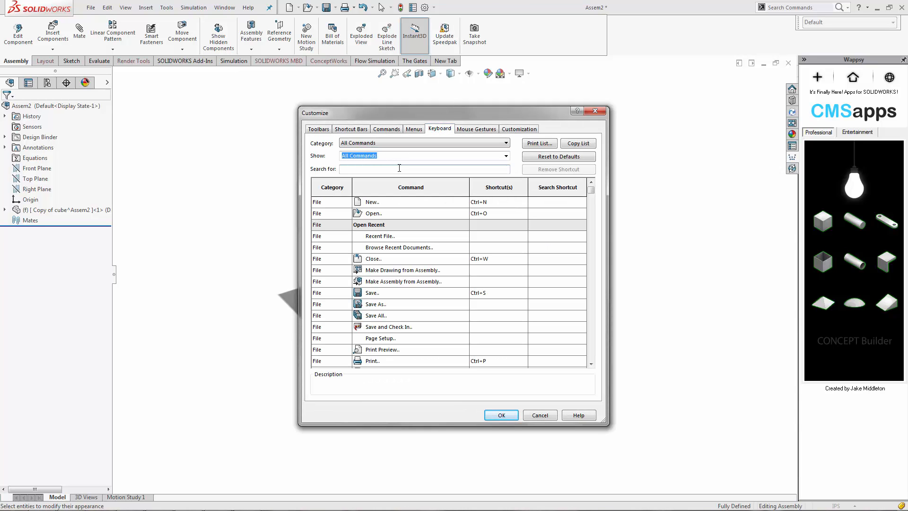
pyautogui.write('edit part')
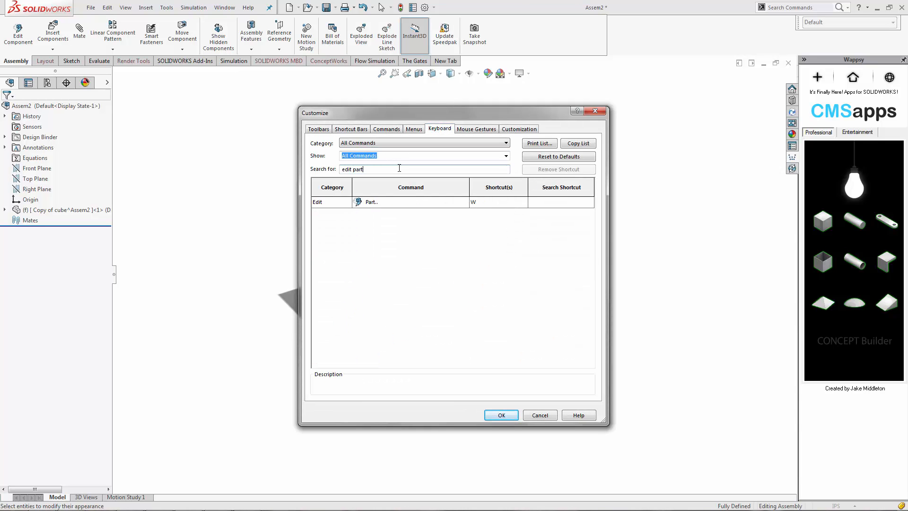
pyautogui.click(499, 202)
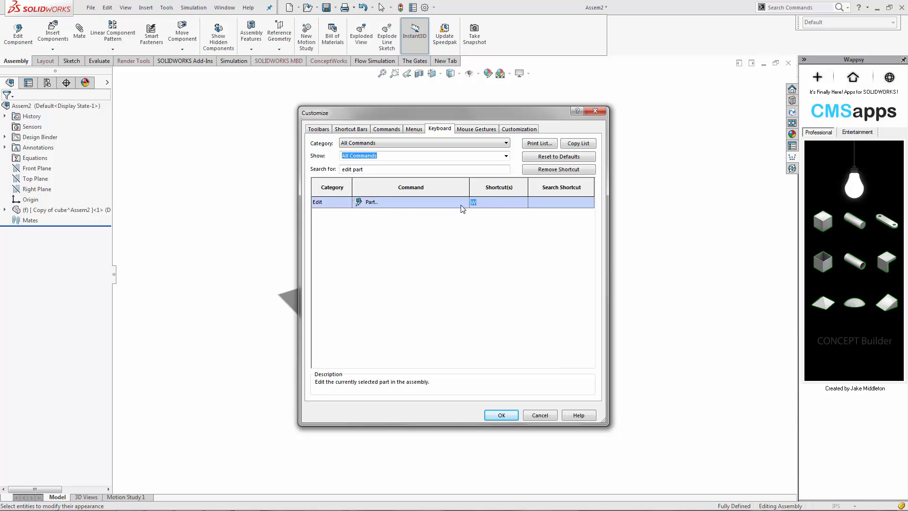
pyautogui.click(551, 416)
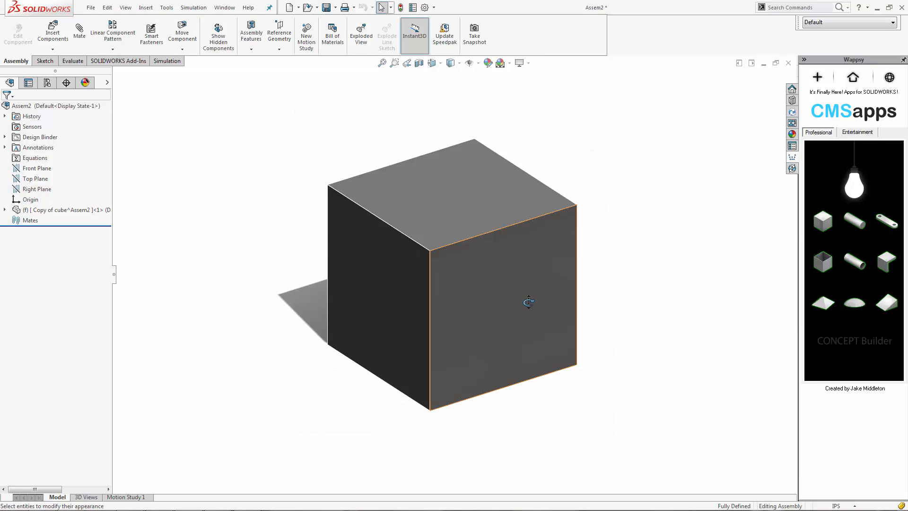
# Step: Edit the cube in place, pull one side face outward to stretch it into a long block, and return to the assembly
pyautogui.moveTo(529, 302); pyautogui.dragTo(393, 294, button='middle')
pyautogui.click(390, 293)
pyautogui.press('w')
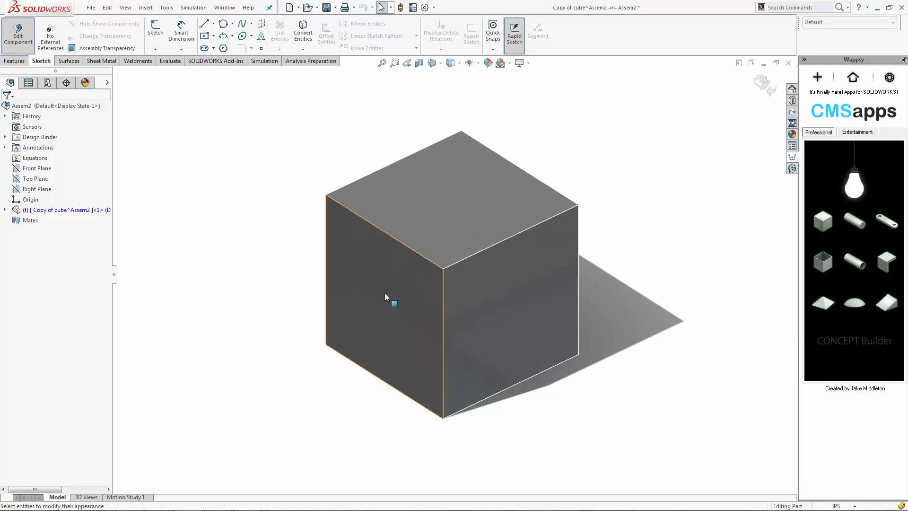
pyautogui.click(385, 293)
pyautogui.moveTo(355, 304)
pyautogui.mouseDown()
pyautogui.moveTo(270, 350)
pyautogui.moveTo(140, 342)
pyautogui.mouseUp()
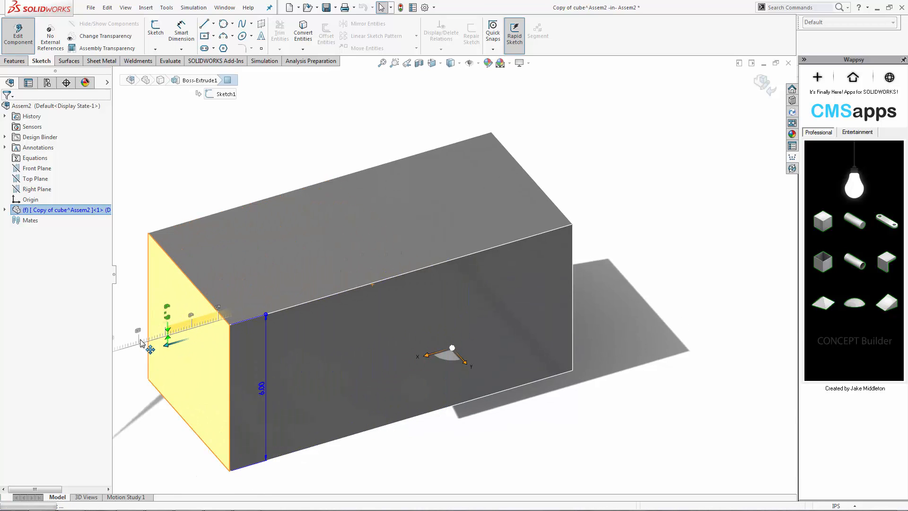
pyautogui.scroll(4, 280, 319)
pyautogui.scroll(-3, 280, 320)
pyautogui.click(304, 233)
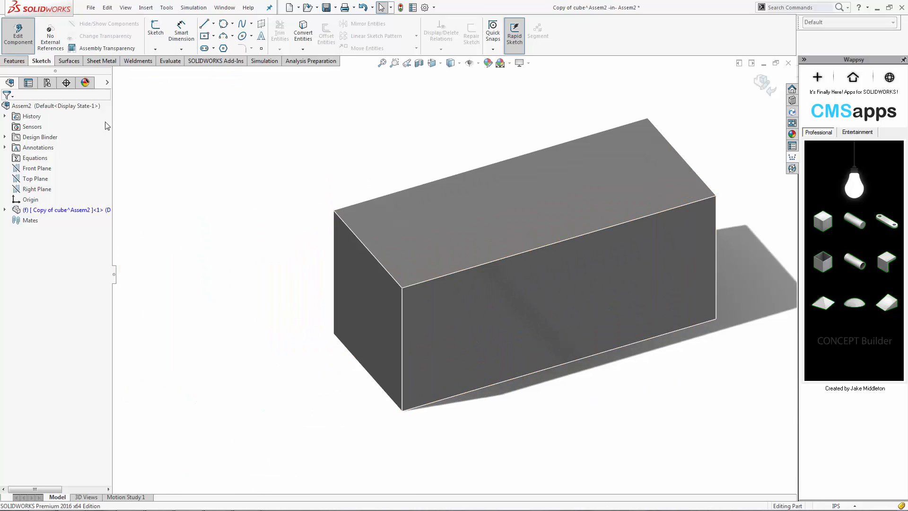
pyautogui.click(18, 38)
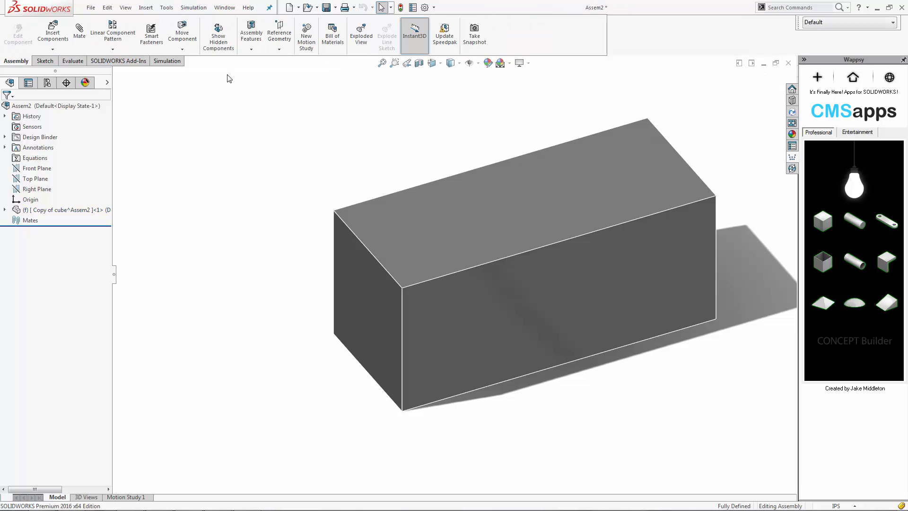
# Step: Insert a cylinder protruding from the block's long side face near one end and mate its end face to that face
pyautogui.click(859, 225)
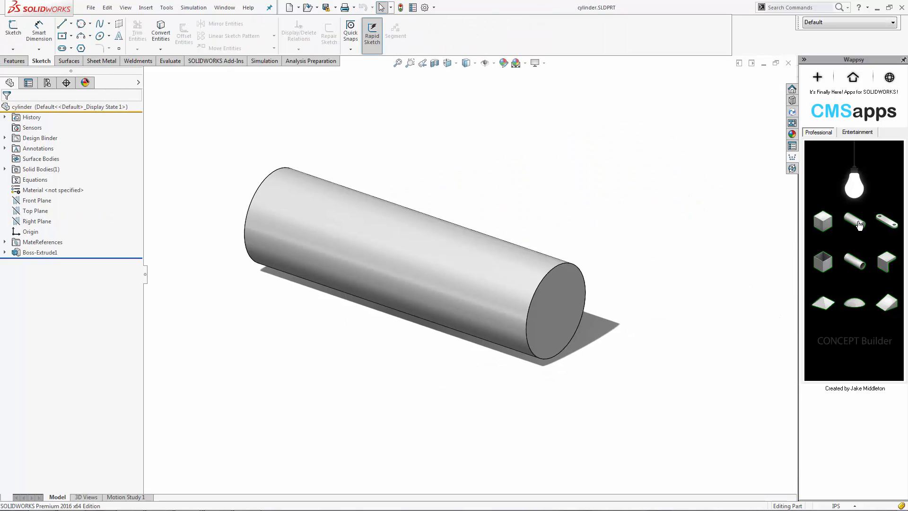
pyautogui.scroll(2, 719, 253)
pyautogui.moveTo(713, 240); pyautogui.dragTo(709, 221, button='middle')
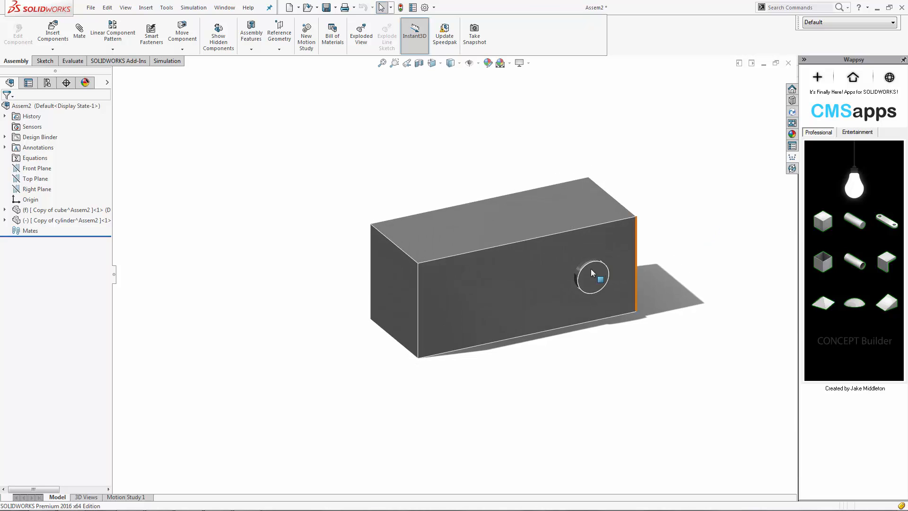
pyautogui.keyDown('ctrl'); pyautogui.click(574, 271); pyautogui.keyUp('ctrl')
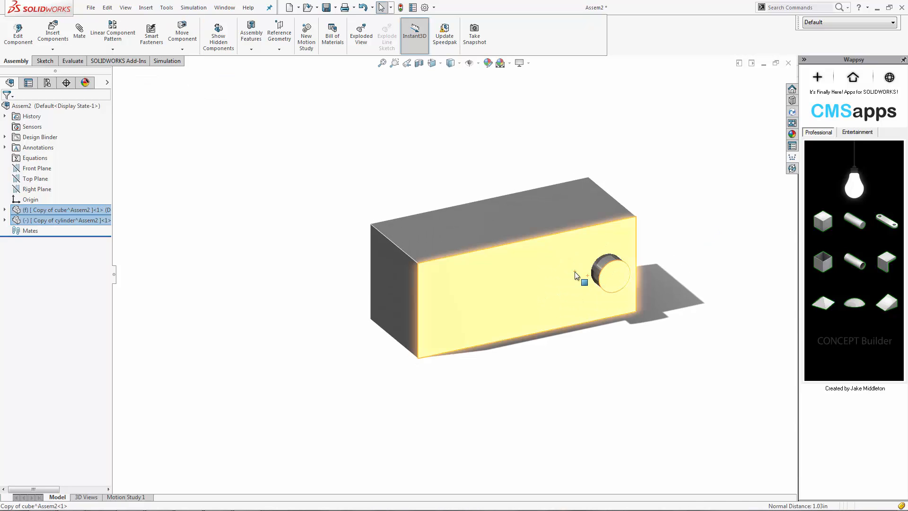
pyautogui.click(635, 265)
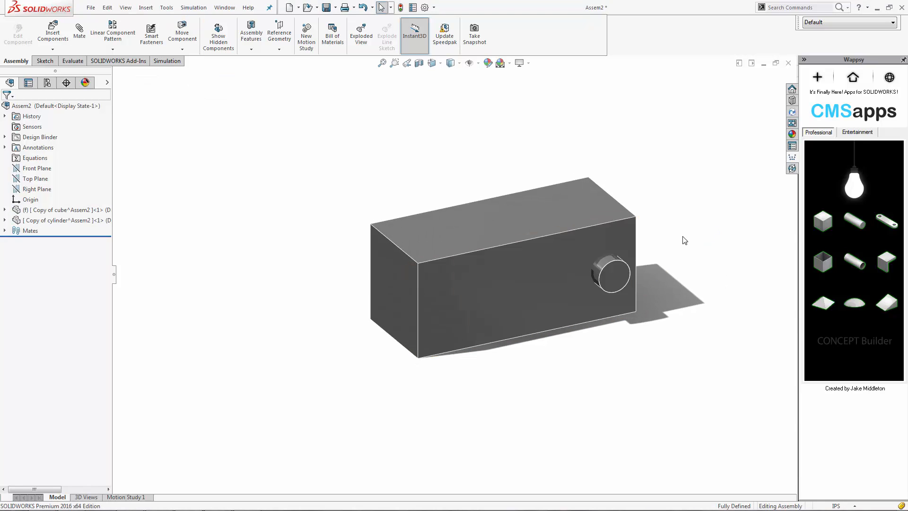
# Step: Insert a link and attach one of its holes to the cylinder's end with a Profile Center mate
pyautogui.scroll(-2, 696, 222)
pyautogui.click(888, 231)
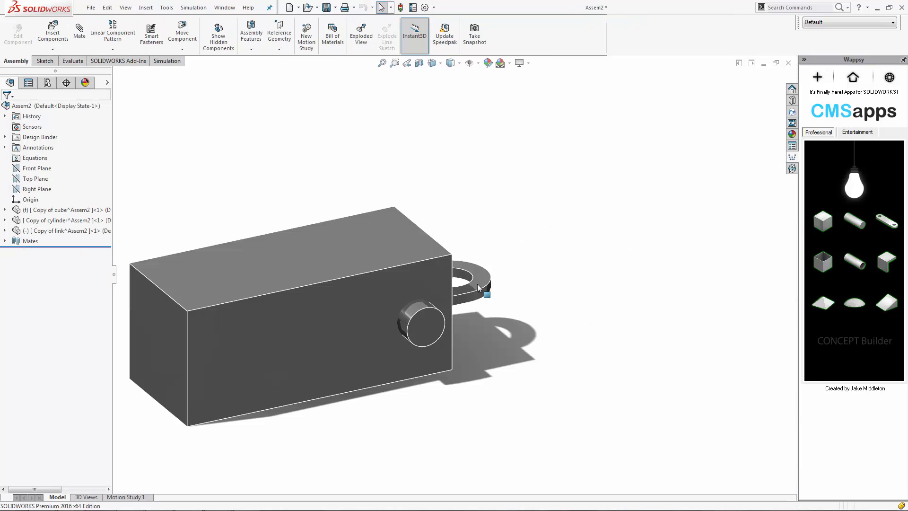
pyautogui.moveTo(479, 288); pyautogui.dragTo(566, 253)
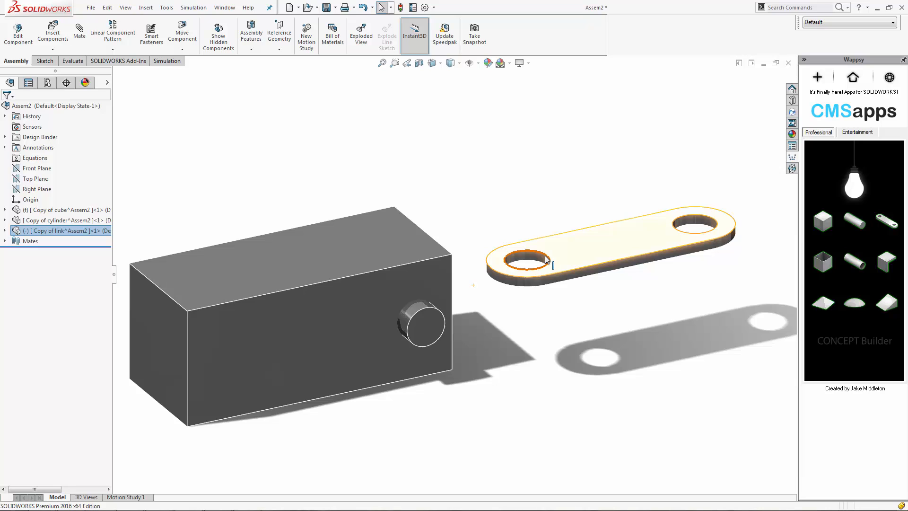
pyautogui.click(545, 255)
pyautogui.keyDown('ctrl'); pyautogui.click(424, 309); pyautogui.keyUp('ctrl')
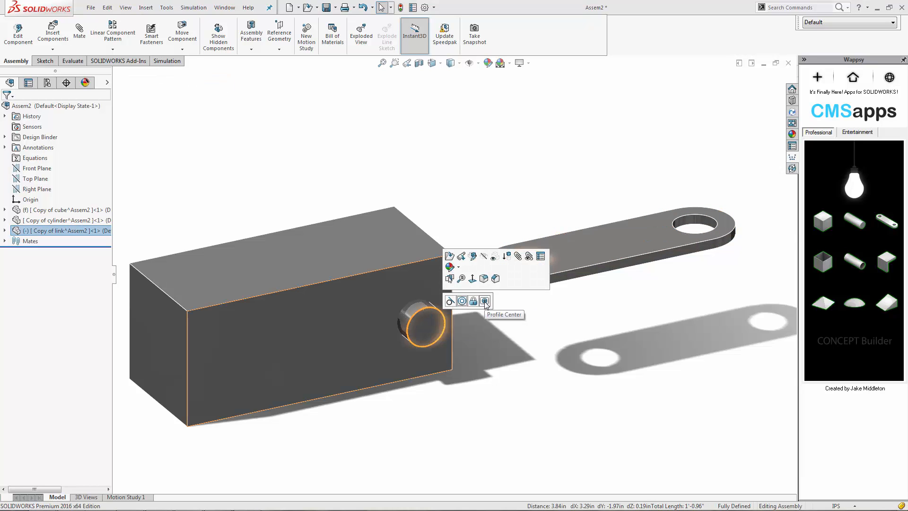
pyautogui.click(485, 301)
pyautogui.click(499, 301)
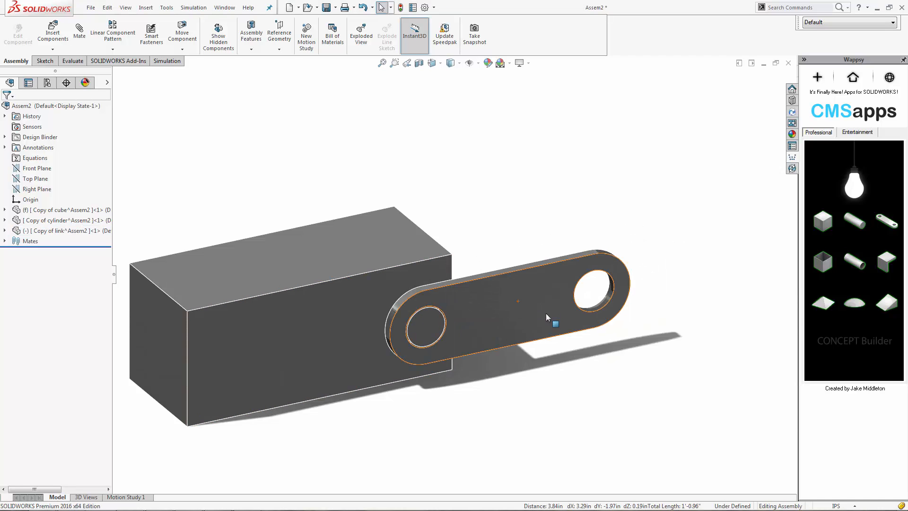
# Step: Swing the link around the cylinder to test its rotation
pyautogui.moveTo(547, 316); pyautogui.dragTo(492, 171)
pyautogui.click(492, 171)
pyautogui.moveTo(495, 238); pyautogui.dragTo(571, 234, button='middle')
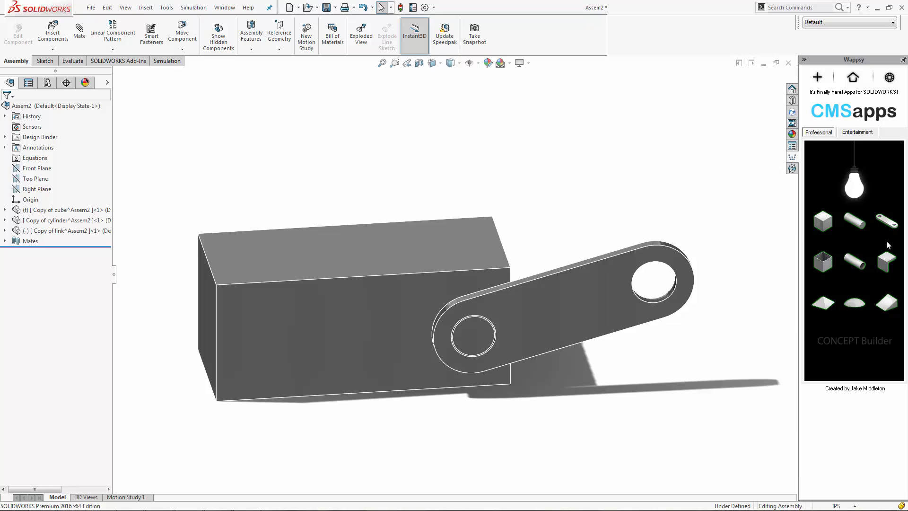
# Step: Insert a tube and, with it isolated, move it clear of the other parts to a spot above the block
pyautogui.click(860, 266)
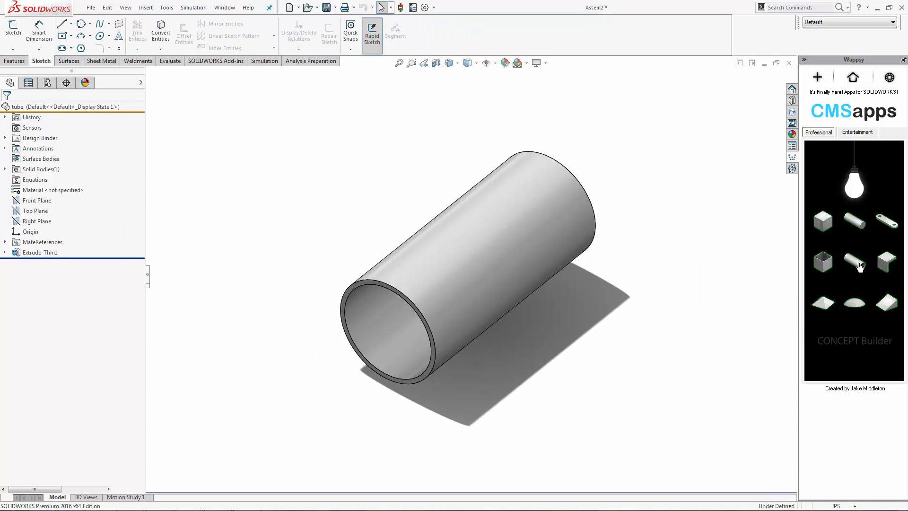
pyautogui.keyDown('shift'); pyautogui.moveTo(578, 191); pyautogui.dragTo(552, 226, button='middle'); pyautogui.keyUp('shift')
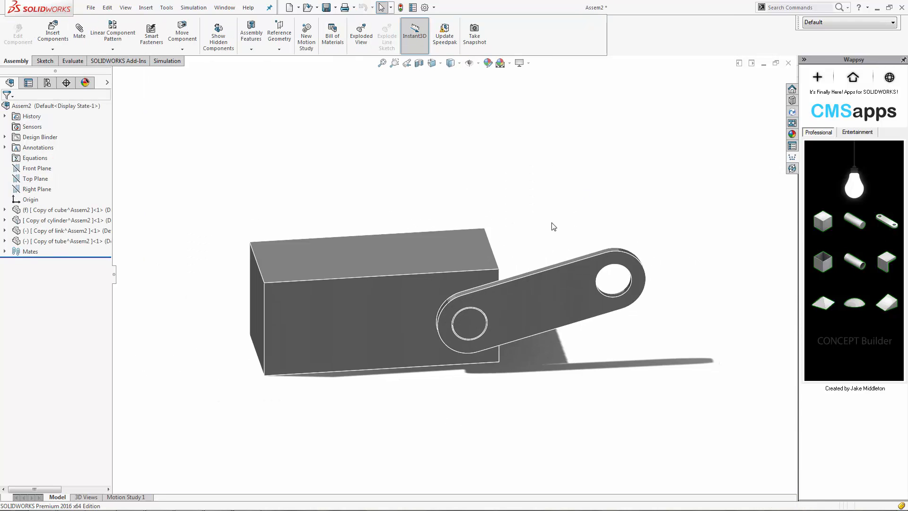
pyautogui.rightClick(85, 240)
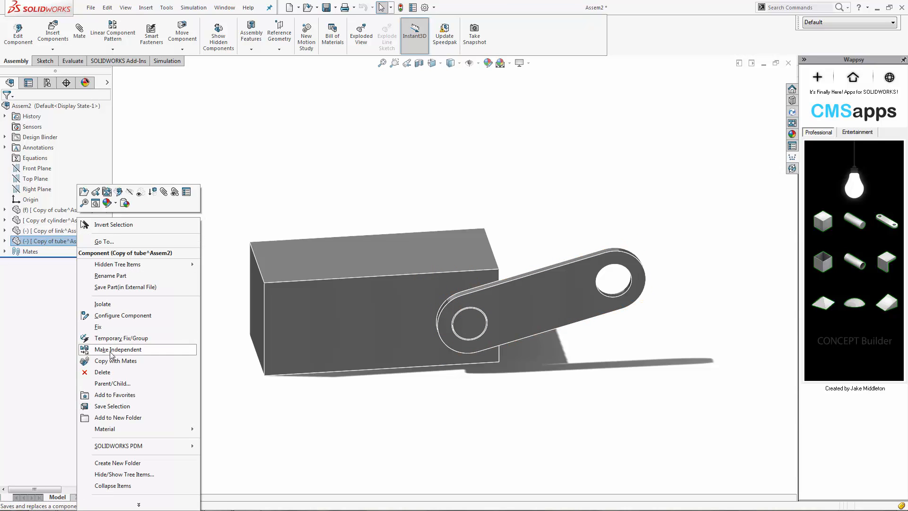
pyautogui.click(127, 309)
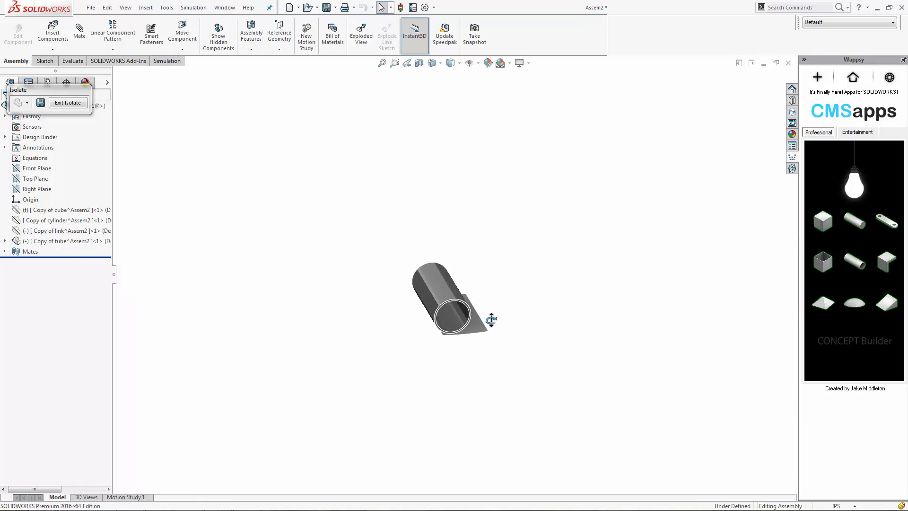
pyautogui.click(68, 103)
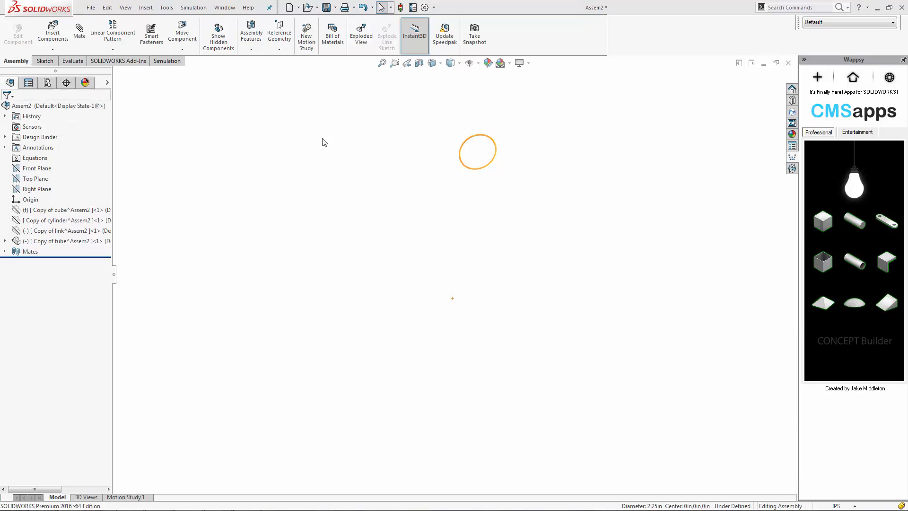
pyautogui.moveTo(483, 194); pyautogui.dragTo(484, 162, button='middle')
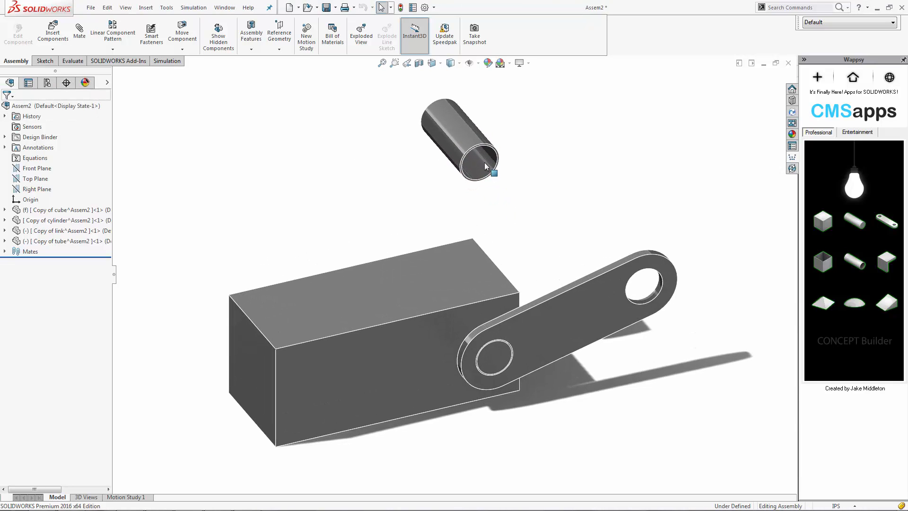
# Step: Edit the tube in place, reshape it into a short, thick-walled ring with a larger outer diameter, and return to the assembly
pyautogui.click(462, 140)
pyautogui.click(492, 88)
pyautogui.click(455, 135)
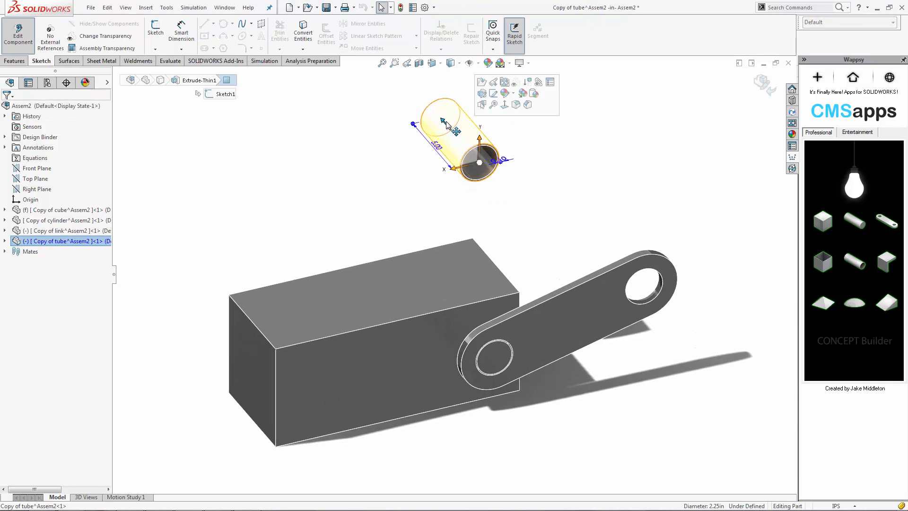
pyautogui.moveTo(444, 119); pyautogui.dragTo(456, 190)
pyautogui.moveTo(367, 137); pyautogui.dragTo(394, 172)
pyautogui.click(594, 208)
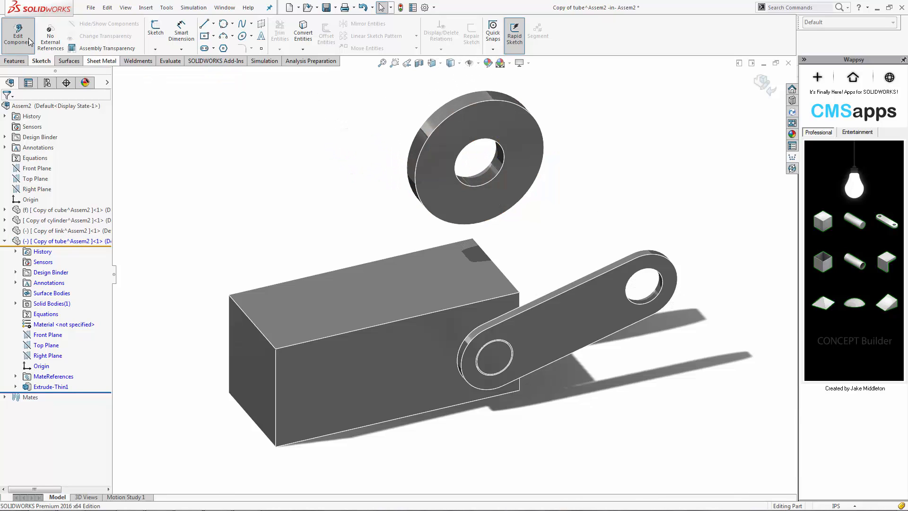
pyautogui.click(19, 37)
# Step: Reposition the ring above the block and link
pyautogui.moveTo(288, 182); pyautogui.dragTo(310, 157, button='middle')
pyautogui.click(466, 192)
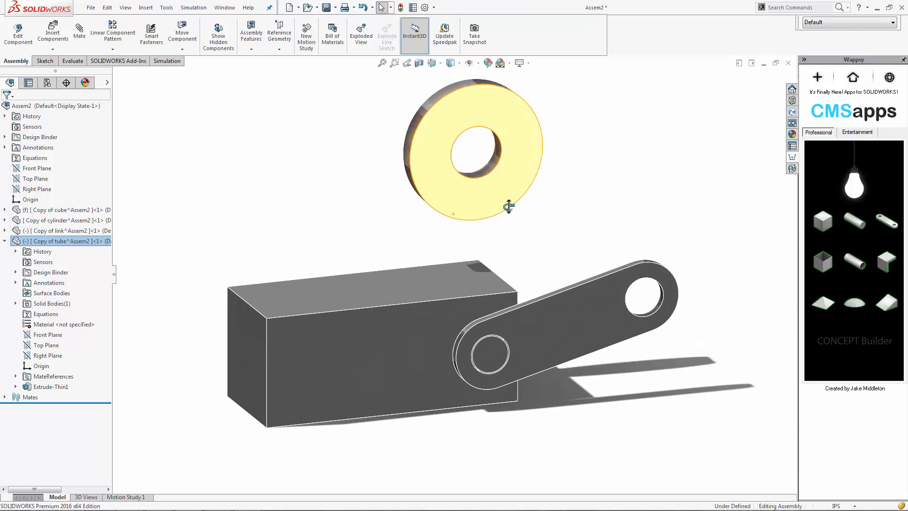
pyautogui.moveTo(507, 203); pyautogui.dragTo(403, 192, button='middle')
pyautogui.moveTo(449, 193); pyautogui.dragTo(493, 198)
pyautogui.moveTo(514, 207); pyautogui.dragTo(443, 216, button='middle')
pyautogui.moveTo(597, 198); pyautogui.dragTo(518, 350, button='middle')
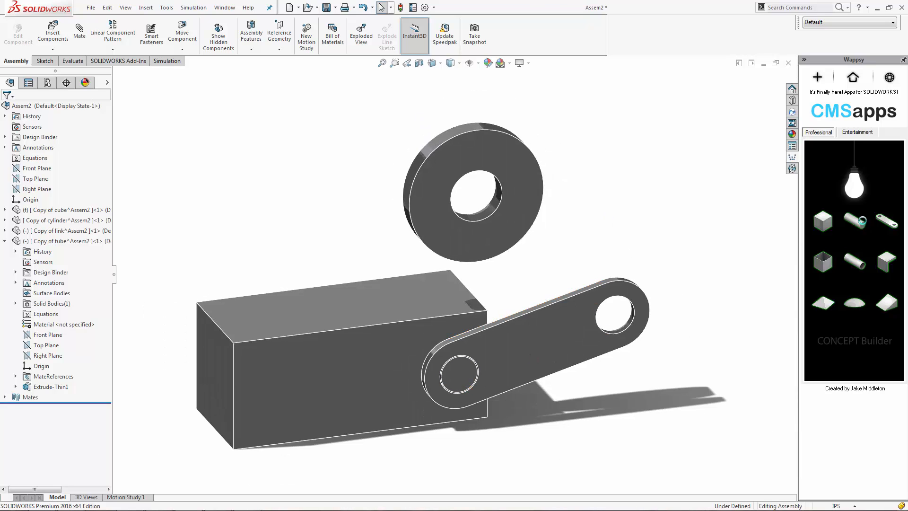
# Step: Insert a second cylinder and, with it isolated, move it clear of the block and link to a spot beside the ring
pyautogui.moveTo(861, 220); pyautogui.dragTo(615, 261)
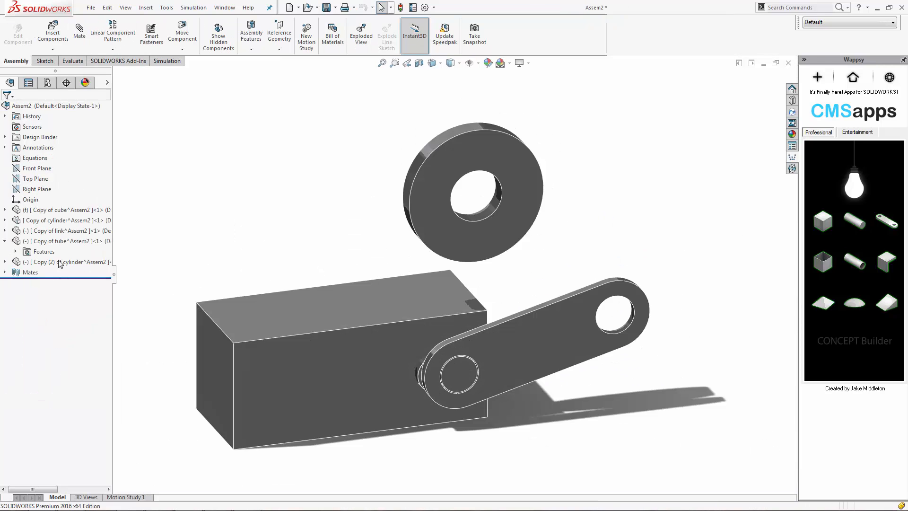
pyautogui.rightClick(39, 264)
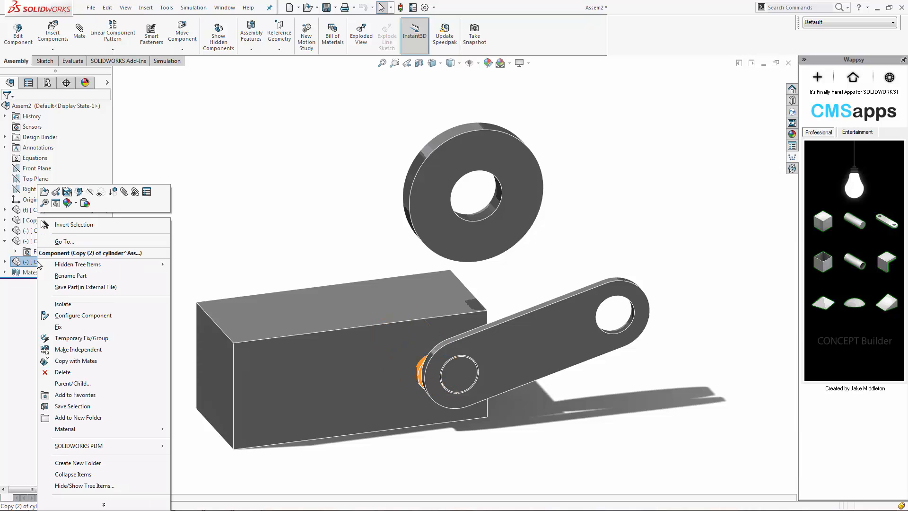
pyautogui.click(66, 305)
pyautogui.moveTo(436, 356); pyautogui.dragTo(575, 171)
pyautogui.click(70, 104)
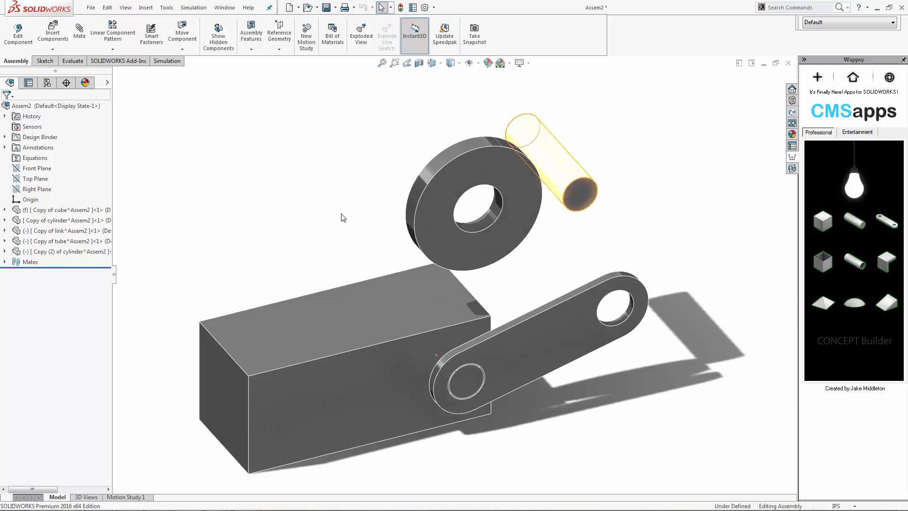
# Step: Mate the new cylinder concentric with the ring's bore
pyautogui.click(564, 170)
pyautogui.keyDown('ctrl'); pyautogui.click(495, 206); pyautogui.keyUp('ctrl')
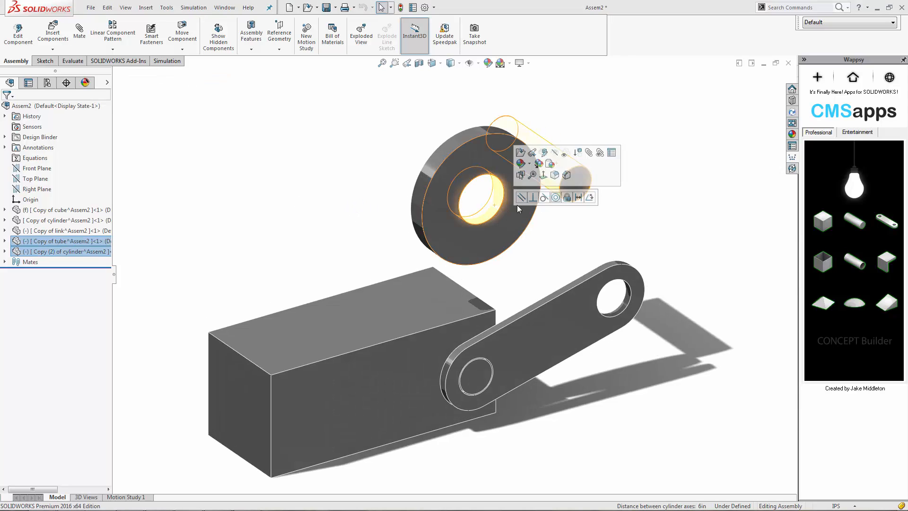
pyautogui.click(558, 199)
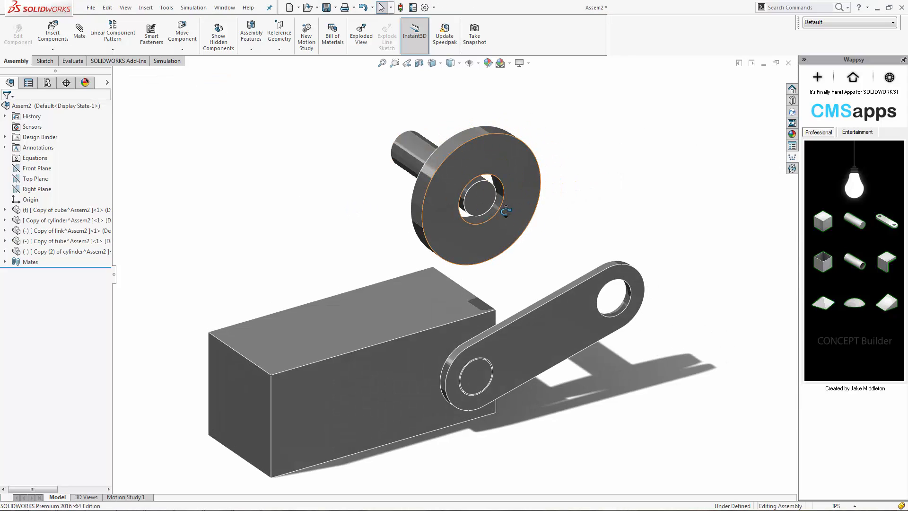
# Step: Edit that cylinder in place, enlarge its diameter to about 2.59 in to nearly fill the bore, and slide it to protrude from the ring
pyautogui.moveTo(506, 211); pyautogui.dragTo(503, 219, button='middle')
pyautogui.scroll(-2, 494, 199)
pyautogui.doubleClick(402, 140)
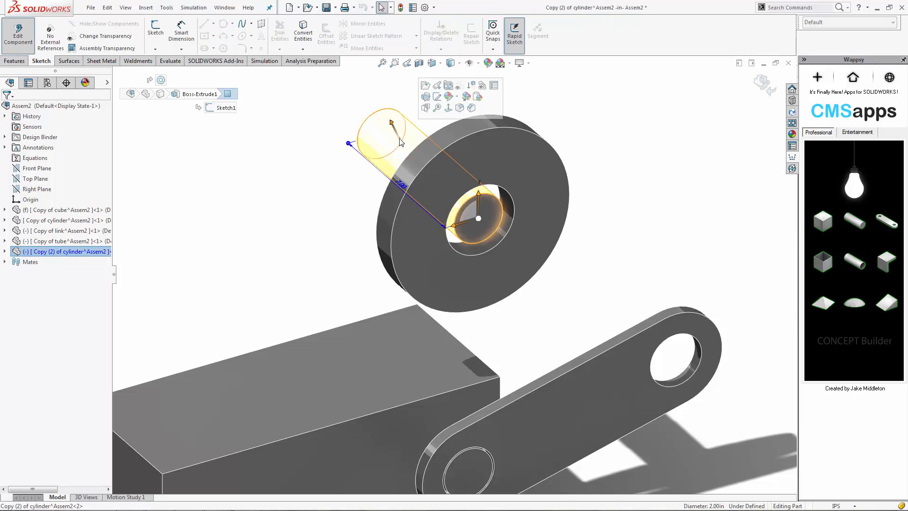
pyautogui.moveTo(392, 122); pyautogui.dragTo(363, 135)
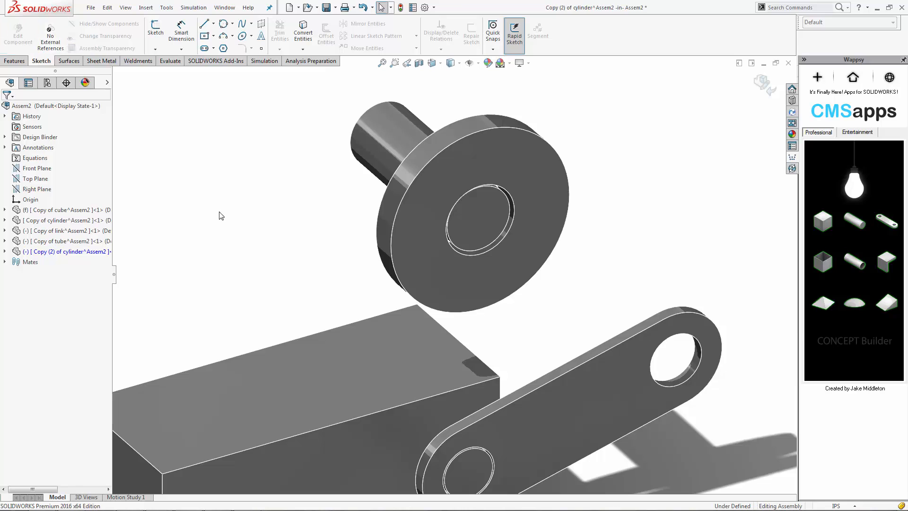
pyautogui.moveTo(433, 268); pyautogui.dragTo(473, 268)
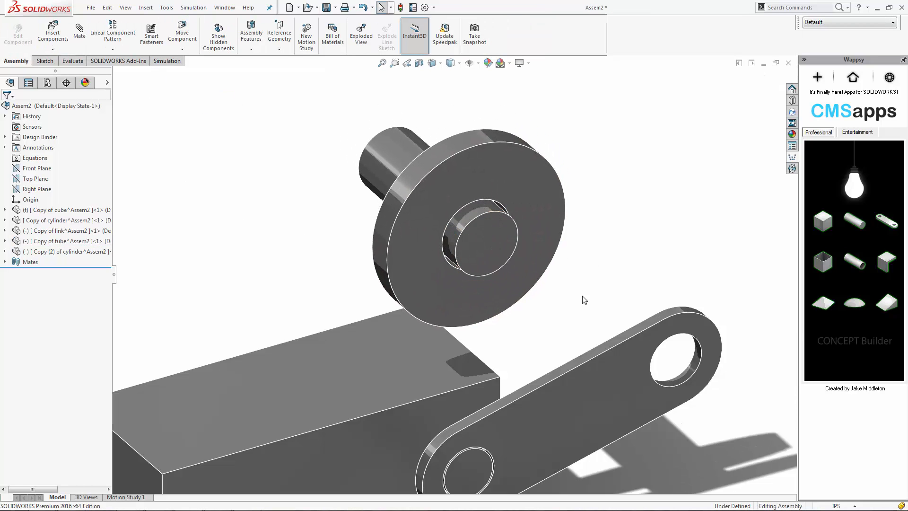
# Step: Insert a third cylinder and, with it isolated, move it up beside the ring before showing all components again
pyautogui.moveTo(585, 300); pyautogui.dragTo(601, 262, button='middle')
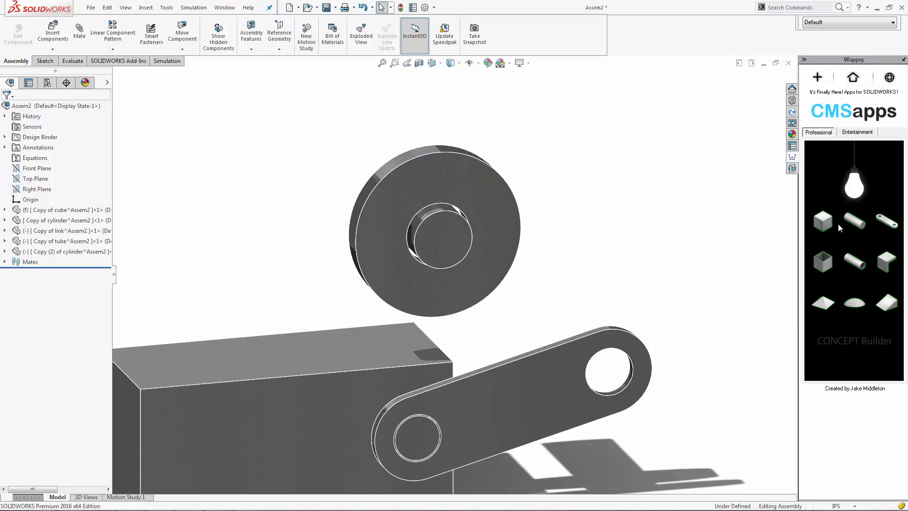
pyautogui.click(854, 228)
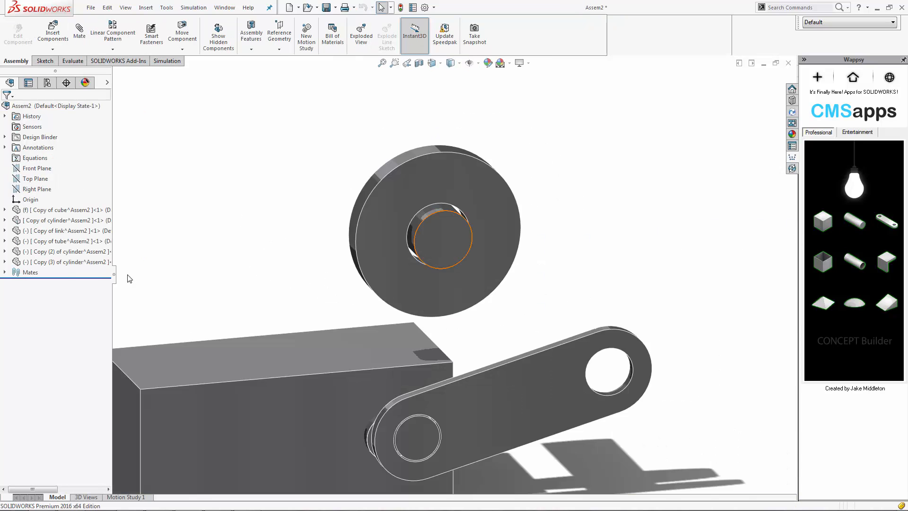
pyautogui.rightClick(61, 261)
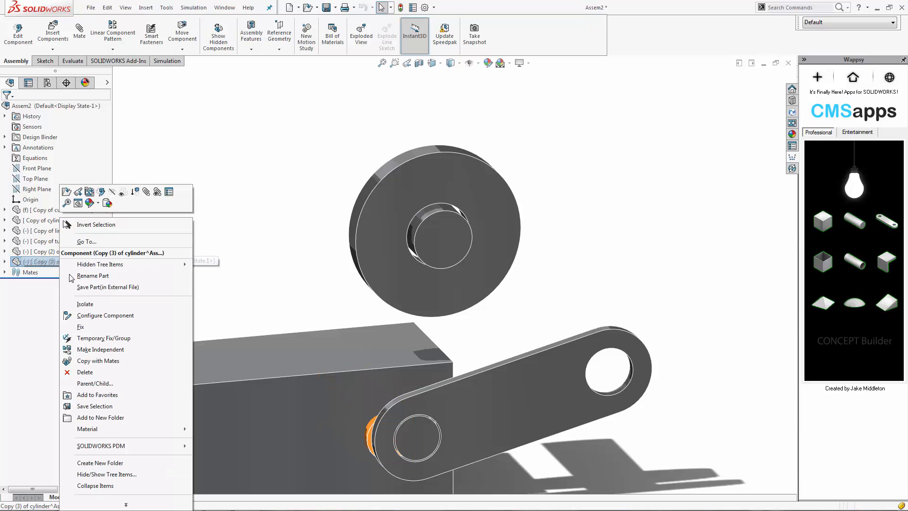
pyautogui.click(101, 307)
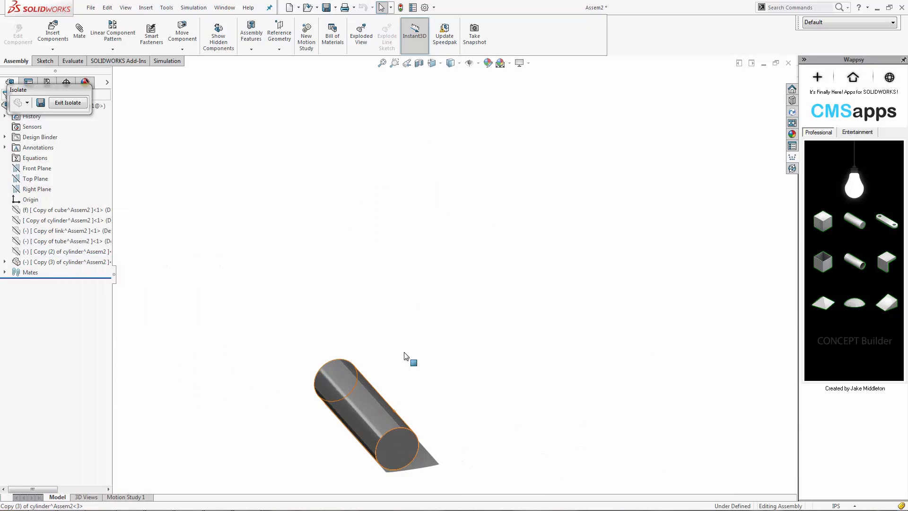
pyautogui.moveTo(409, 360); pyautogui.dragTo(545, 234)
pyautogui.click(68, 103)
# Step: Edit the third cylinder in place, shorten it into a stubby pin, and return to the assembly
pyautogui.scroll(-2, 554, 203)
pyautogui.press('e')
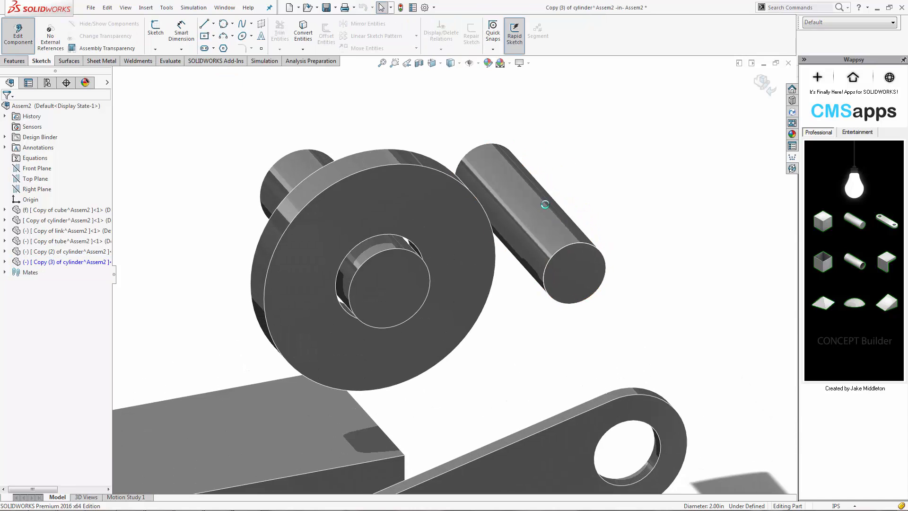
pyautogui.click(524, 190)
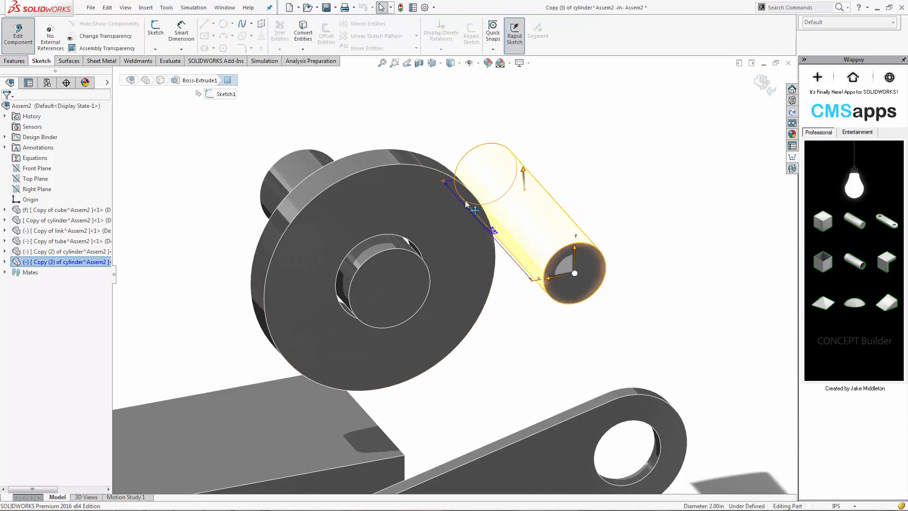
pyautogui.moveTo(466, 205); pyautogui.dragTo(529, 264)
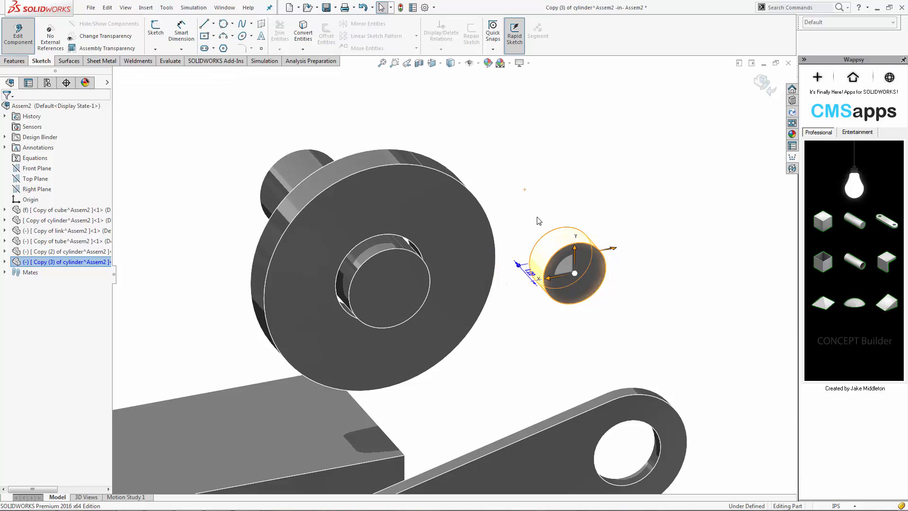
pyautogui.click(538, 219)
# Step: Position the short pin at the ring's outer edge so it protrudes from the front, and lock it to the ring with a Lock mate
pyautogui.moveTo(558, 279); pyautogui.dragTo(478, 279)
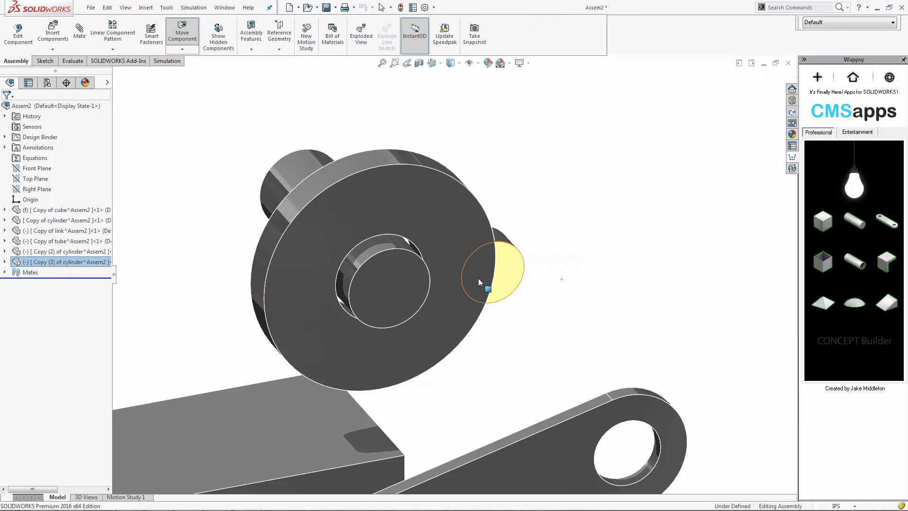
pyautogui.moveTo(459, 279); pyautogui.dragTo(390, 265, button='middle')
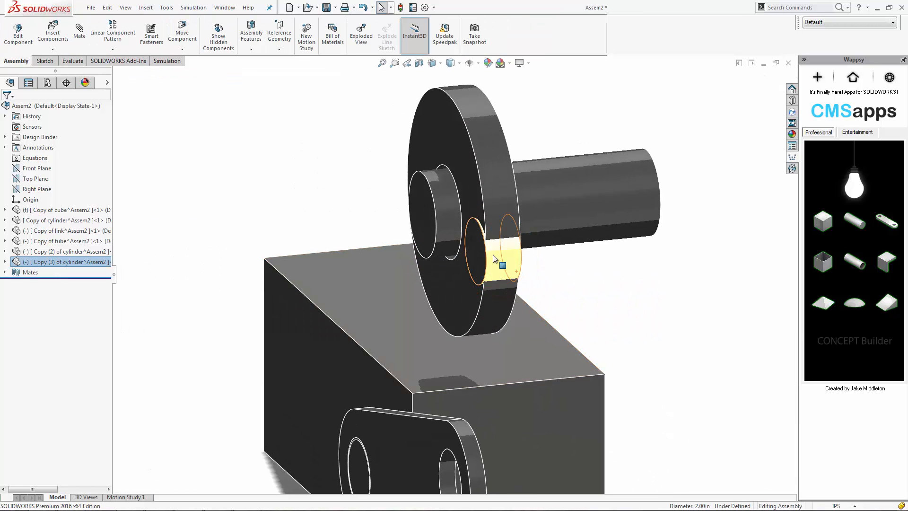
pyautogui.moveTo(490, 261); pyautogui.dragTo(605, 286, button='middle')
pyautogui.click(586, 266)
pyautogui.click(438, 217)
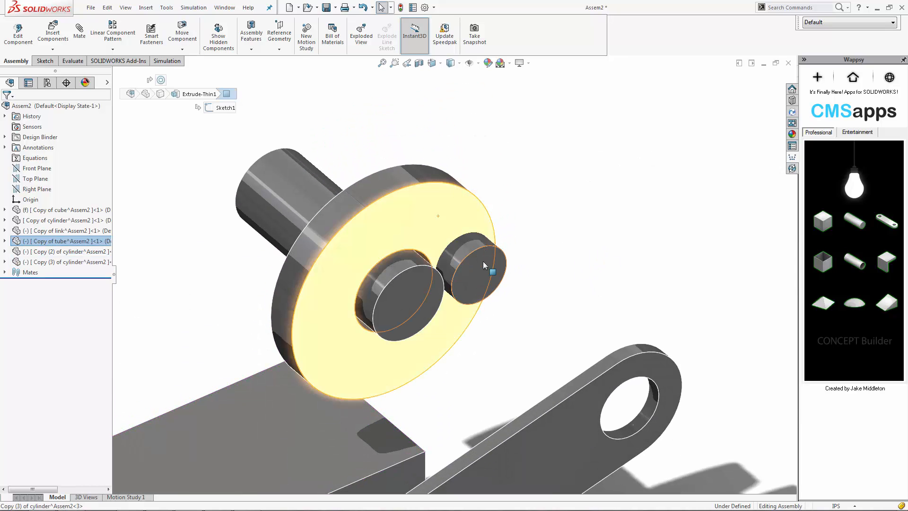
pyautogui.keyDown('ctrl'); pyautogui.click(484, 261); pyautogui.keyUp('ctrl')
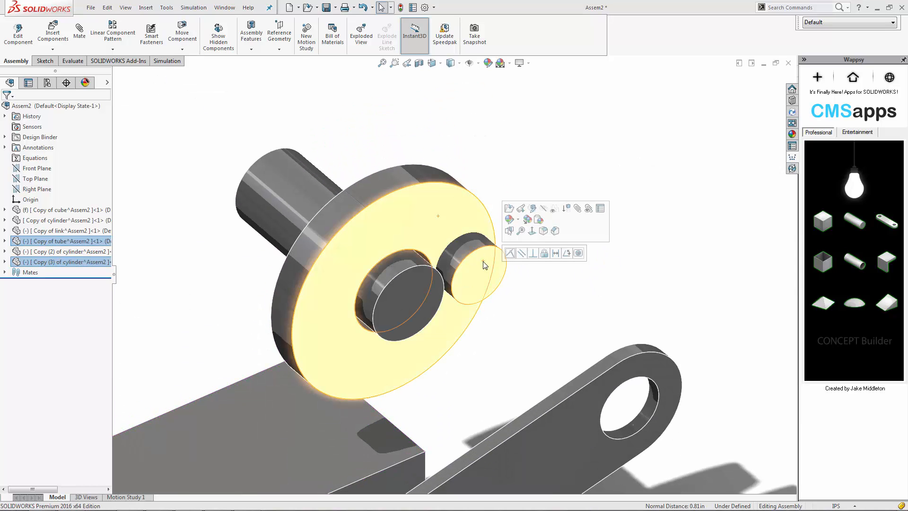
pyautogui.click(544, 254)
# Step: Slide the large cylinder back inside the ring's bore and fix it in place
pyautogui.moveTo(560, 290); pyautogui.dragTo(473, 250, button='middle')
pyautogui.moveTo(345, 218); pyautogui.dragTo(348, 189)
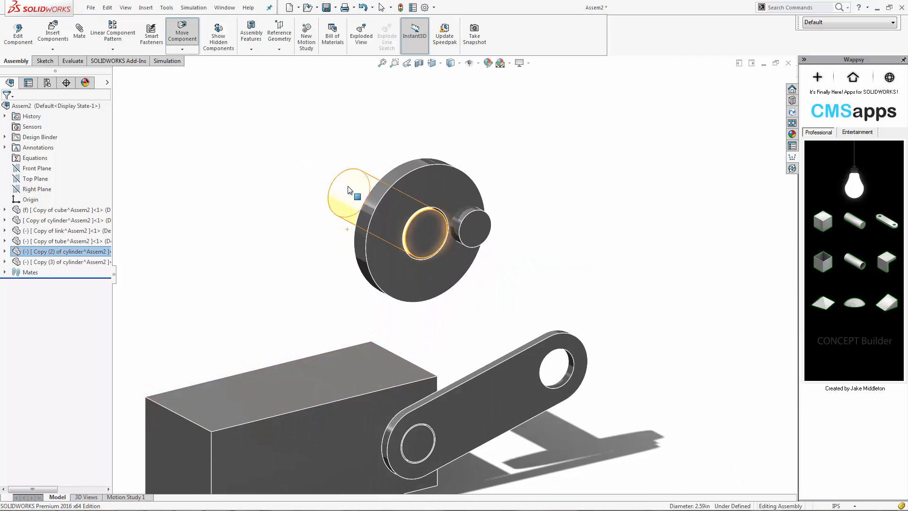
pyautogui.click(349, 190)
pyautogui.rightClick(351, 191)
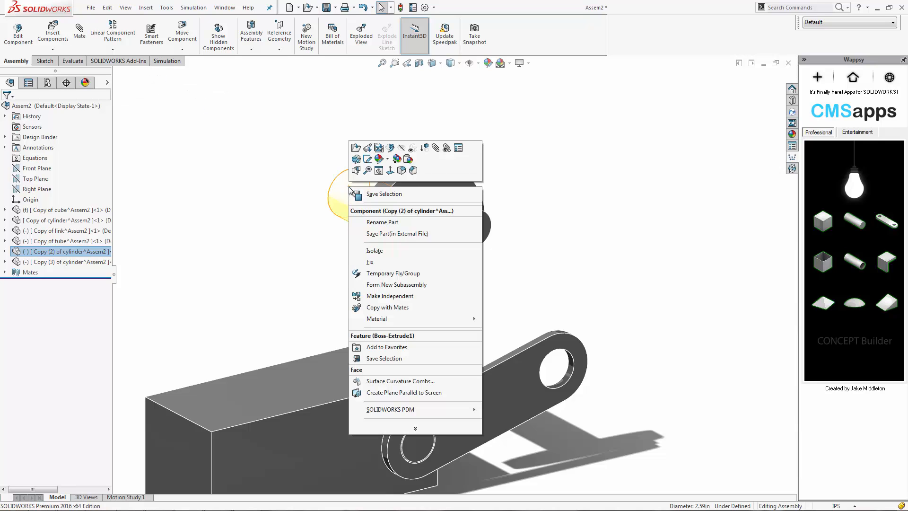
pyautogui.click(380, 264)
# Step: Mate the ring's front face coincident with the fixed cylinder's end face, and swing the ring by its pin to test the rotation
pyautogui.moveTo(539, 280); pyautogui.dragTo(506, 277, button='middle')
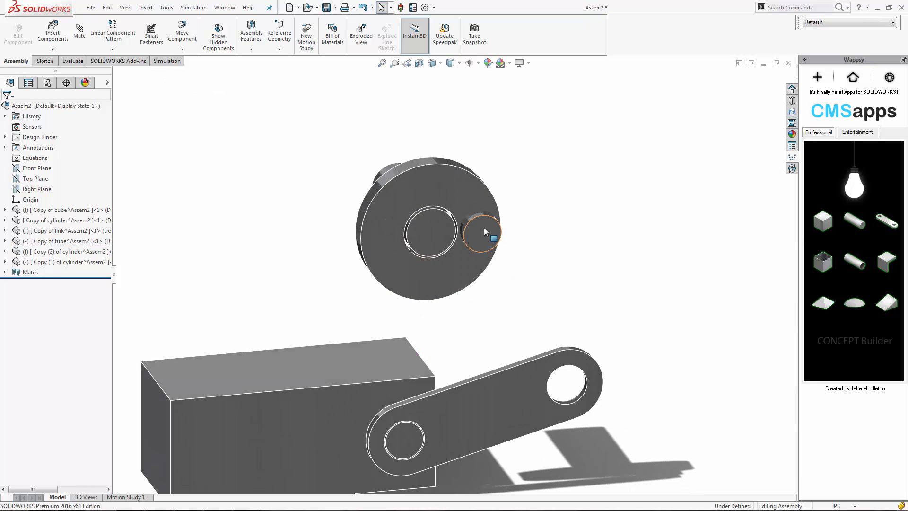
pyautogui.moveTo(484, 228)
pyautogui.mouseDown()
pyautogui.moveTo(448, 189)
pyautogui.moveTo(482, 226)
pyautogui.mouseUp()
pyautogui.click(419, 182)
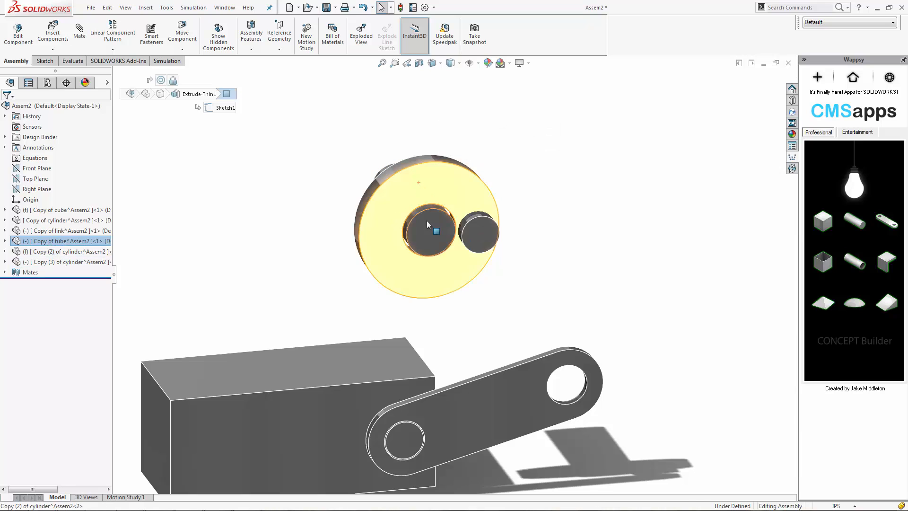
pyautogui.keyDown('ctrl'); pyautogui.click(427, 221); pyautogui.keyUp('ctrl')
pyautogui.click(455, 213)
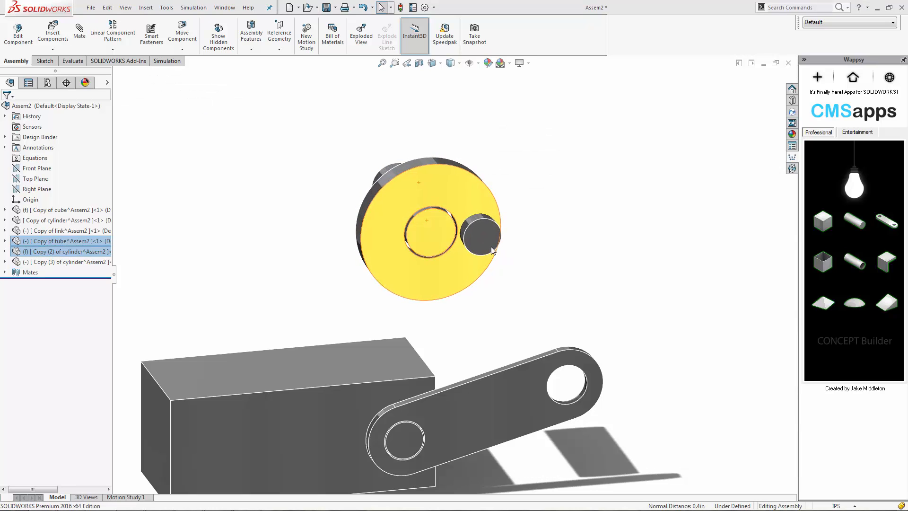
pyautogui.moveTo(482, 236); pyautogui.dragTo(457, 281)
pyautogui.moveTo(405, 265); pyautogui.dragTo(553, 290)
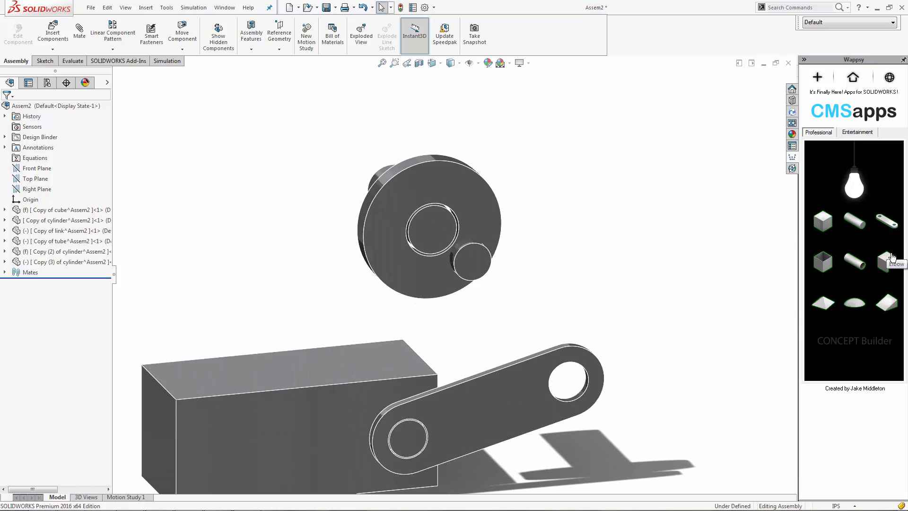
# Step: Insert a second link and move it out from behind the block to open space beside the ring
pyautogui.click(889, 224)
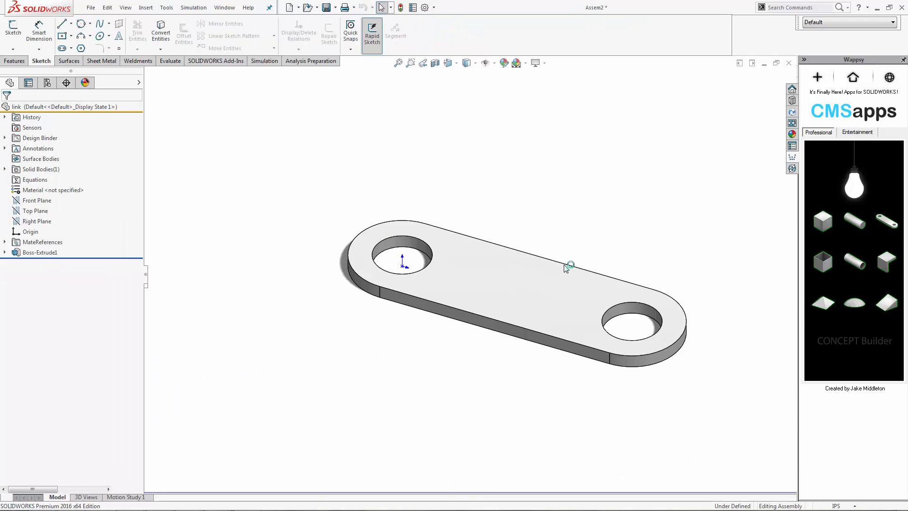
pyautogui.moveTo(525, 338); pyautogui.dragTo(489, 363, button='middle')
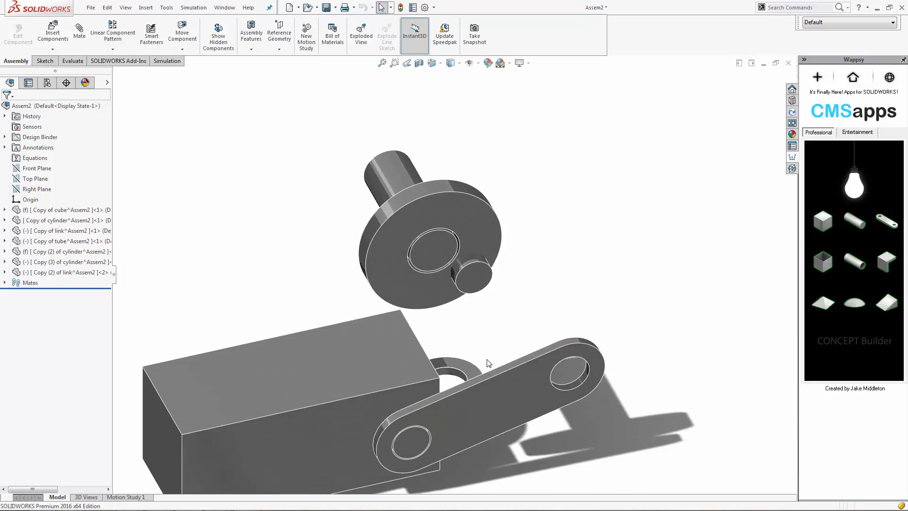
pyautogui.moveTo(468, 367); pyautogui.dragTo(722, 182)
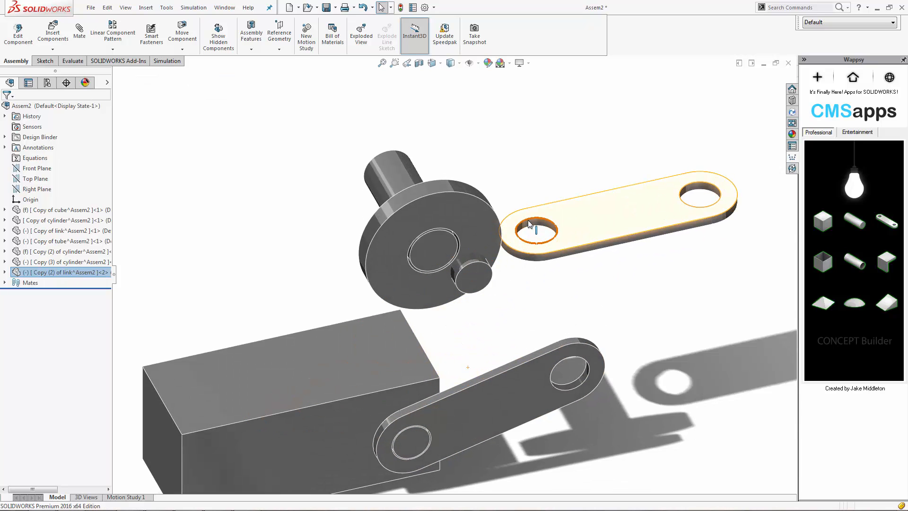
# Step: Join the second link's near hole to the ring's short pin with a Profile Center mate at 0.00 in offset
pyautogui.click(530, 224)
pyautogui.keyDown('ctrl'); pyautogui.click(482, 262); pyautogui.keyUp('ctrl')
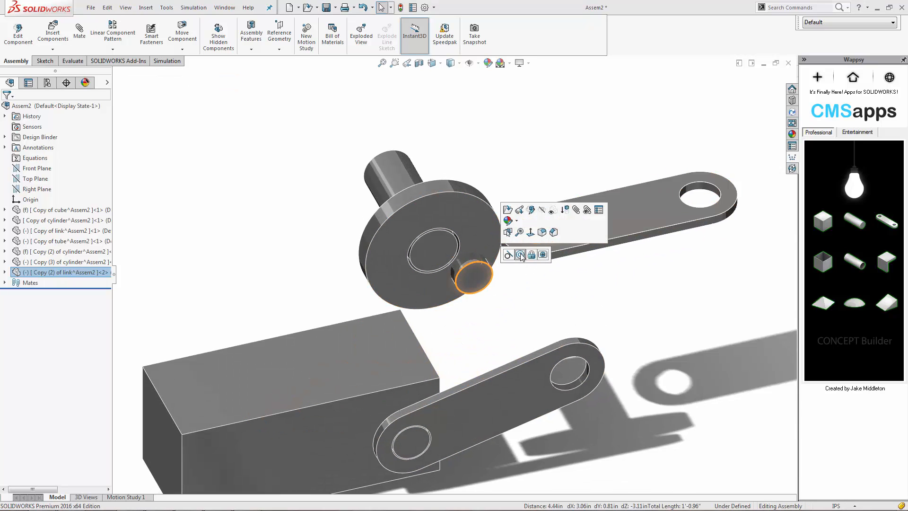
pyautogui.click(539, 256)
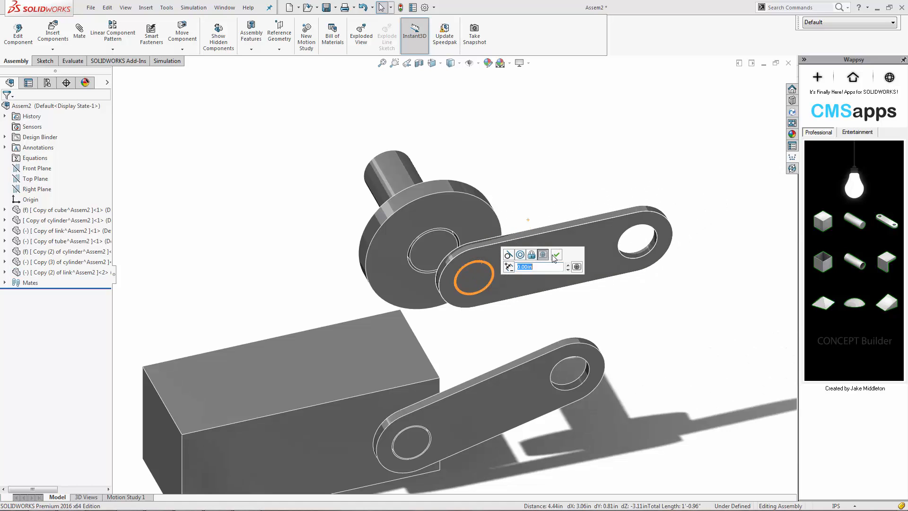
# Step: Mate the second link's free hole concentric with the first link's free hole
pyautogui.click(637, 254)
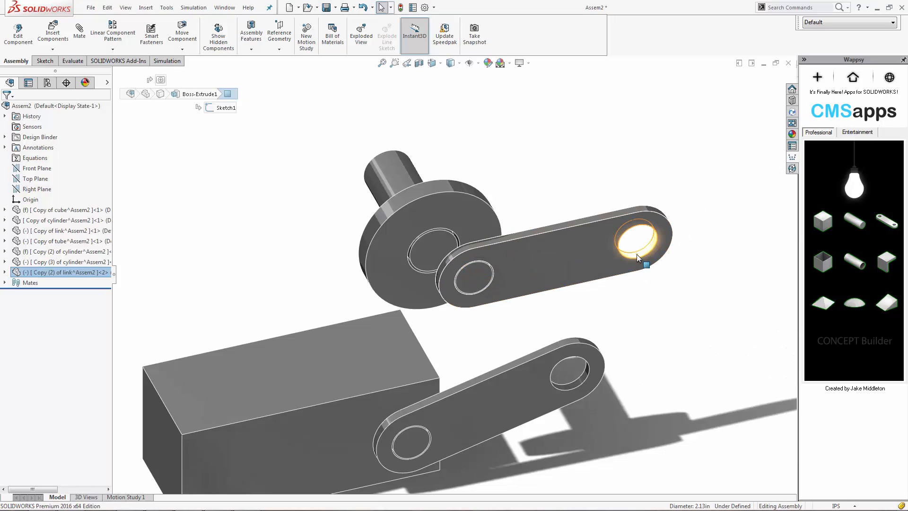
pyautogui.scroll(-3, 569, 374)
pyautogui.keyDown('ctrl'); pyautogui.click(572, 375); pyautogui.keyUp('ctrl')
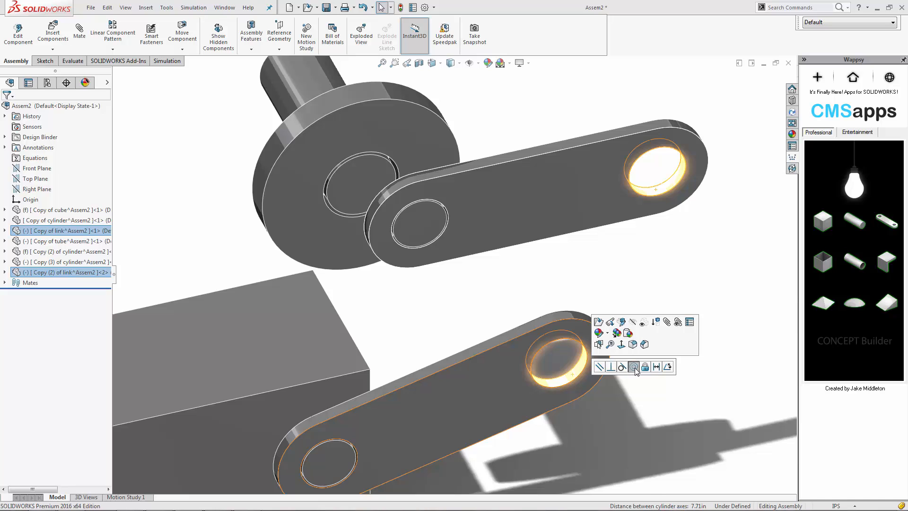
pyautogui.click(634, 367)
# Step: Make a copy of the short pin and place it in open space beside the joint between the two links
pyautogui.keyDown('ctrl'); pyautogui.moveTo(641, 274); pyautogui.dragTo(633, 242, button='middle'); pyautogui.keyUp('ctrl')
pyautogui.moveTo(633, 241); pyautogui.dragTo(615, 260, button='middle')
pyautogui.click(408, 178)
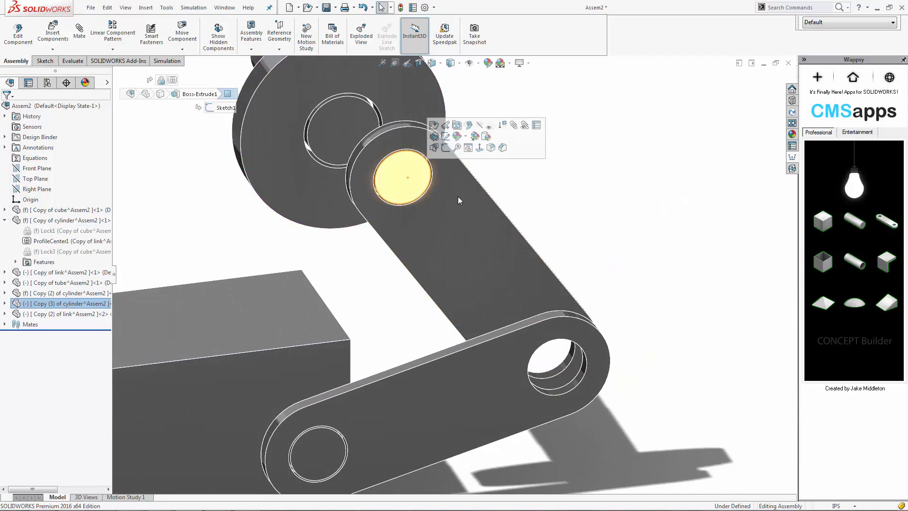
pyautogui.moveTo(439, 198); pyautogui.dragTo(649, 281)
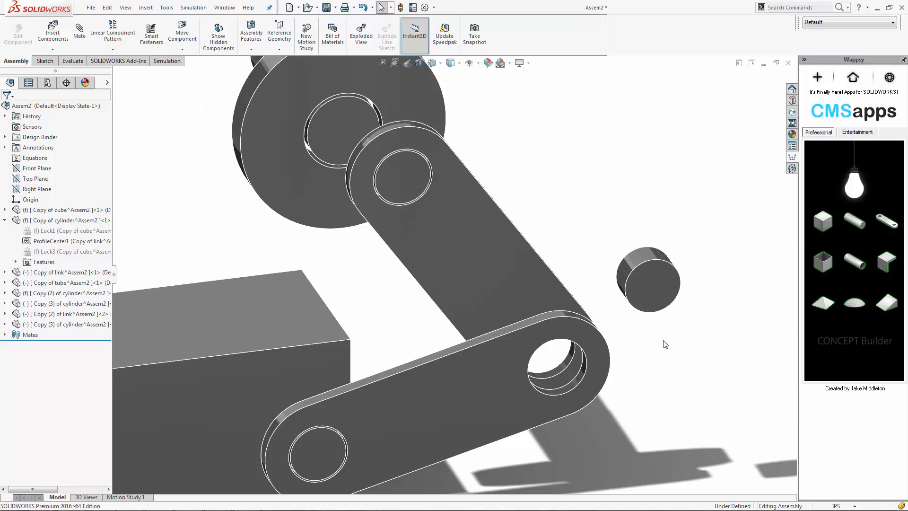
# Step: Mate the copied pin concentric with the shared hole of the two links and lock it to the front link
pyautogui.click(632, 266)
pyautogui.keyDown('ctrl'); pyautogui.click(574, 384); pyautogui.keyUp('ctrl')
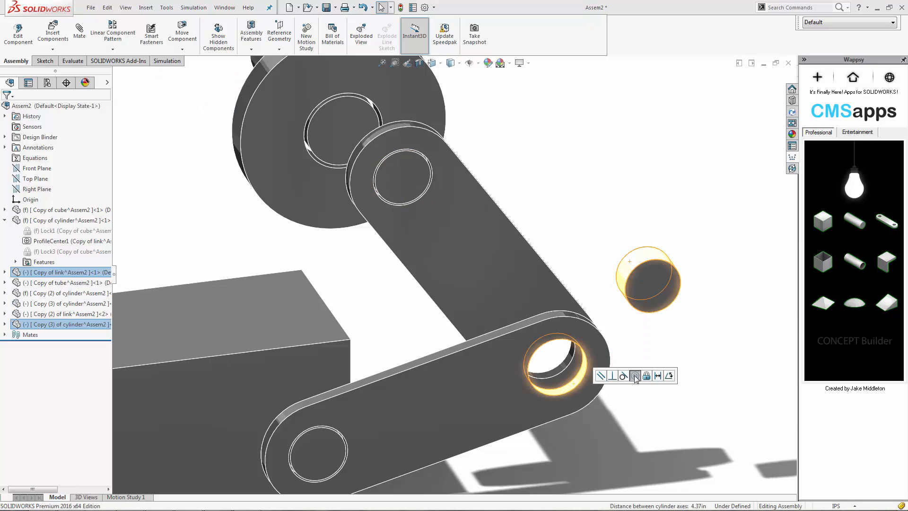
pyautogui.click(635, 377)
pyautogui.click(515, 374)
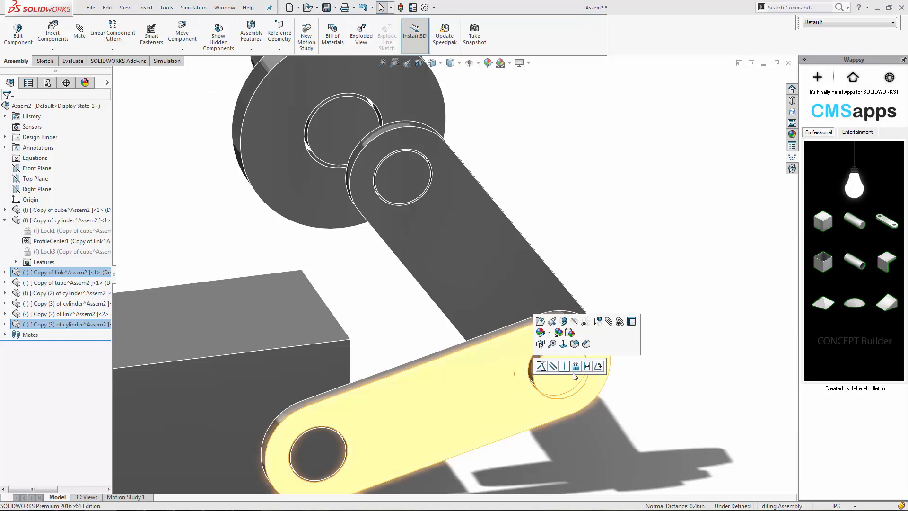
pyautogui.click(588, 368)
pyautogui.click(613, 367)
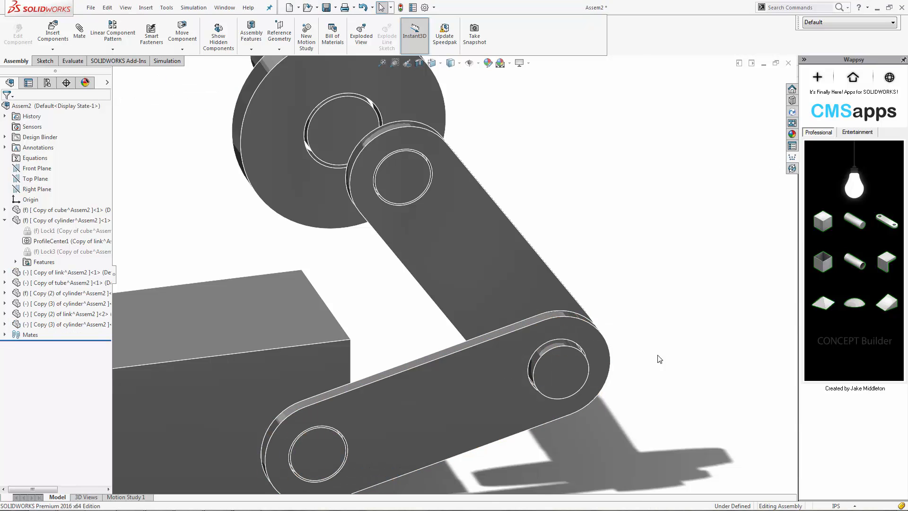
# Step: Turn the ring to test how the linked parts move, and examine the whole mechanism
pyautogui.scroll(2, 635, 336)
pyautogui.keyDown('ctrl'); pyautogui.moveTo(566, 307); pyautogui.dragTo(688, 340, button='middle'); pyautogui.keyUp('ctrl')
pyautogui.moveTo(439, 135)
pyautogui.mouseDown()
pyautogui.moveTo(426, 172)
pyautogui.moveTo(483, 228)
pyautogui.moveTo(535, 180)
pyautogui.moveTo(510, 128)
pyautogui.moveTo(453, 141)
pyautogui.moveTo(429, 195)
pyautogui.moveTo(461, 231)
pyautogui.moveTo(526, 214)
pyautogui.moveTo(542, 149)
pyautogui.moveTo(461, 130)
pyautogui.moveTo(431, 189)
pyautogui.moveTo(473, 226)
pyautogui.moveTo(534, 169)
pyautogui.moveTo(478, 215)
pyautogui.moveTo(448, 150)
pyautogui.mouseUp()
pyautogui.press('Escape')
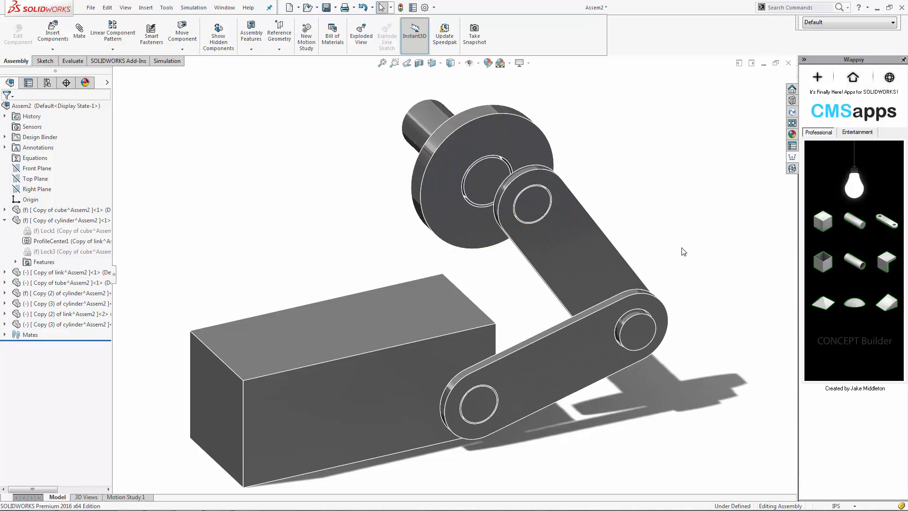
pyautogui.moveTo(683, 252)
pyautogui.mouseDown(button='middle')
pyautogui.moveTo(538, 225)
pyautogui.moveTo(497, 229)
pyautogui.moveTo(649, 231)
pyautogui.moveTo(673, 245)
pyautogui.mouseUp(button='middle')
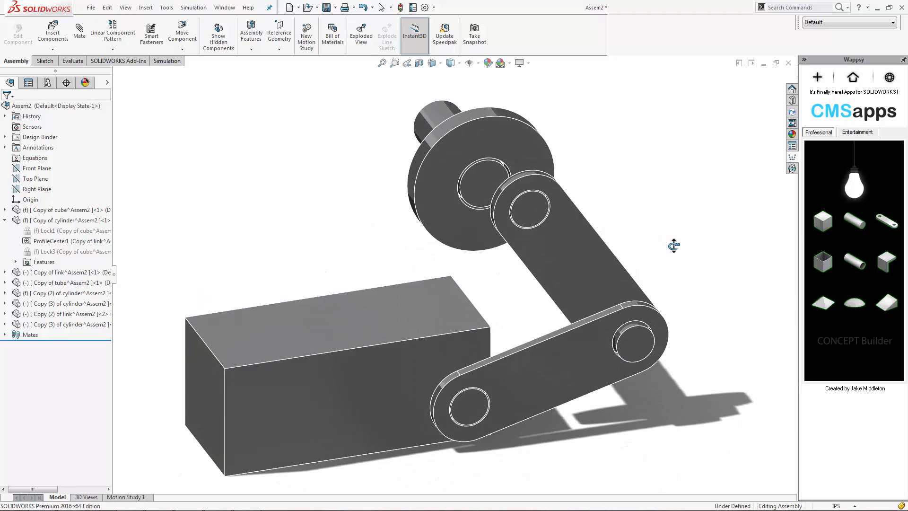
pyautogui.moveTo(674, 251)
pyautogui.mouseDown(button='middle')
pyautogui.moveTo(659, 243)
pyautogui.moveTo(675, 249)
pyautogui.mouseUp(button='middle')
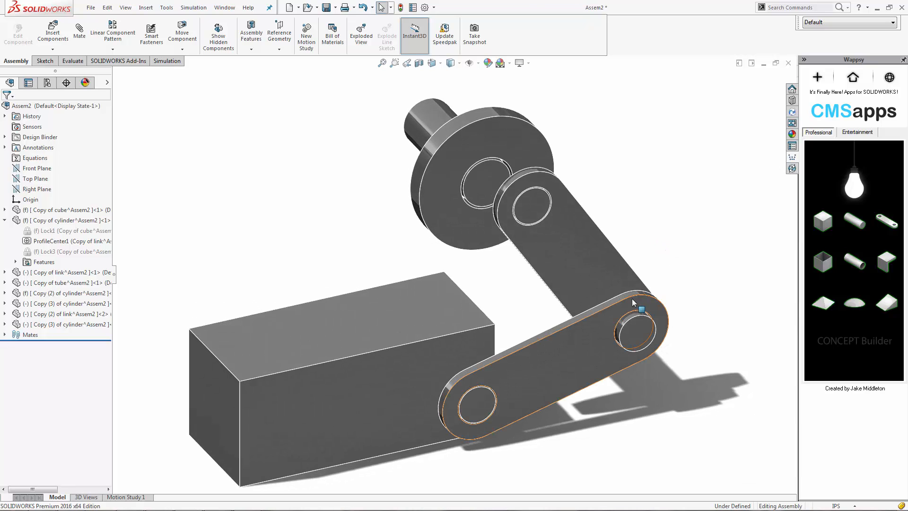
# Step: Edit the second link in place and lengthen its slot sketch to about 13.9 in between hole centers
pyautogui.click(575, 253)
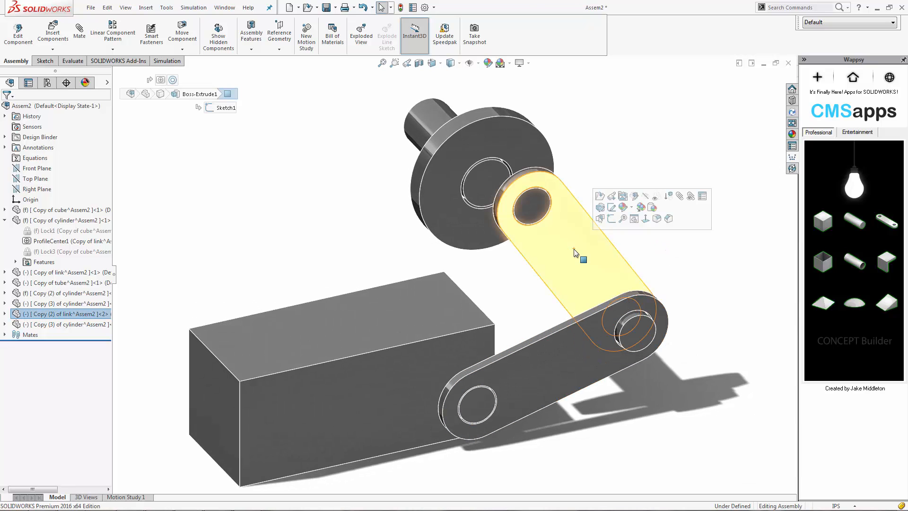
pyautogui.press('e')
pyautogui.click(563, 238)
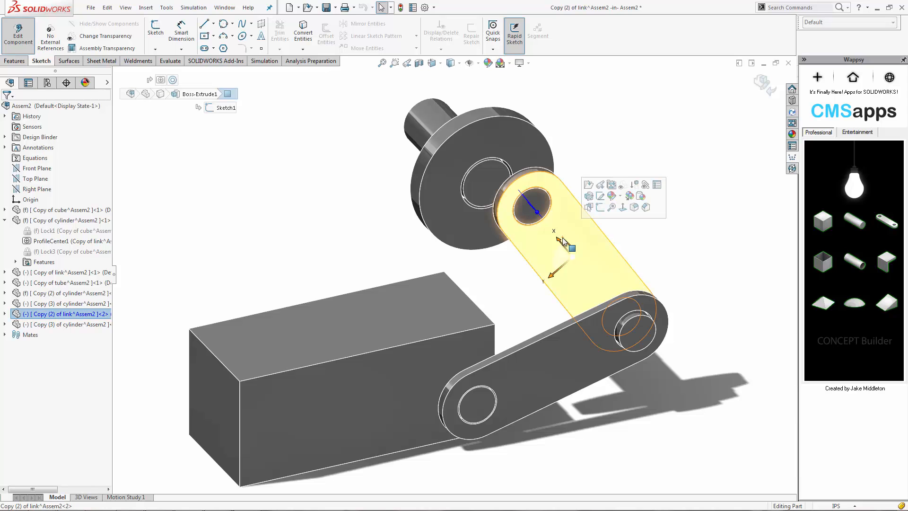
pyautogui.moveTo(563, 238); pyautogui.dragTo(591, 238, button='middle')
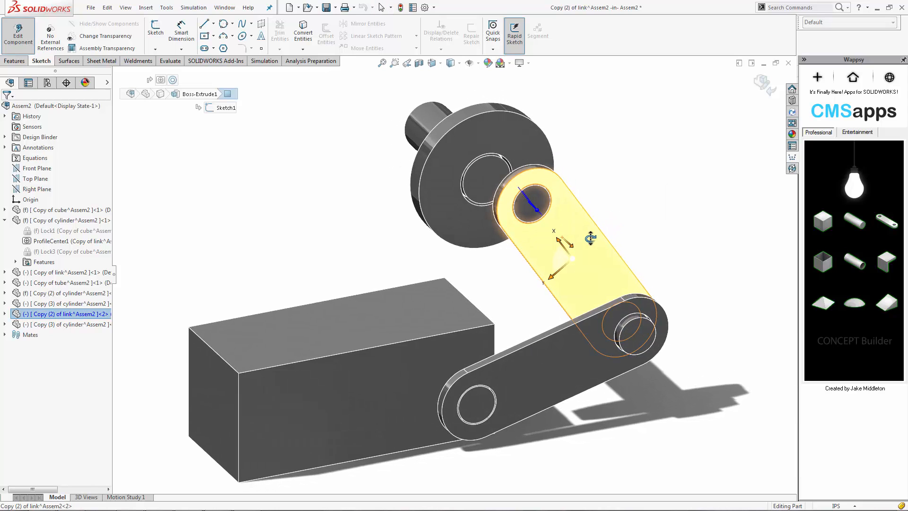
pyautogui.click(532, 240)
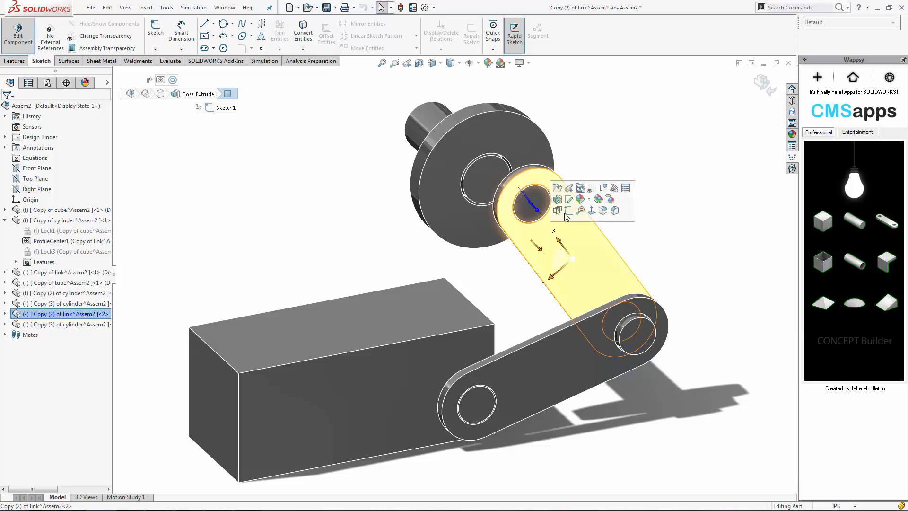
pyautogui.click(569, 200)
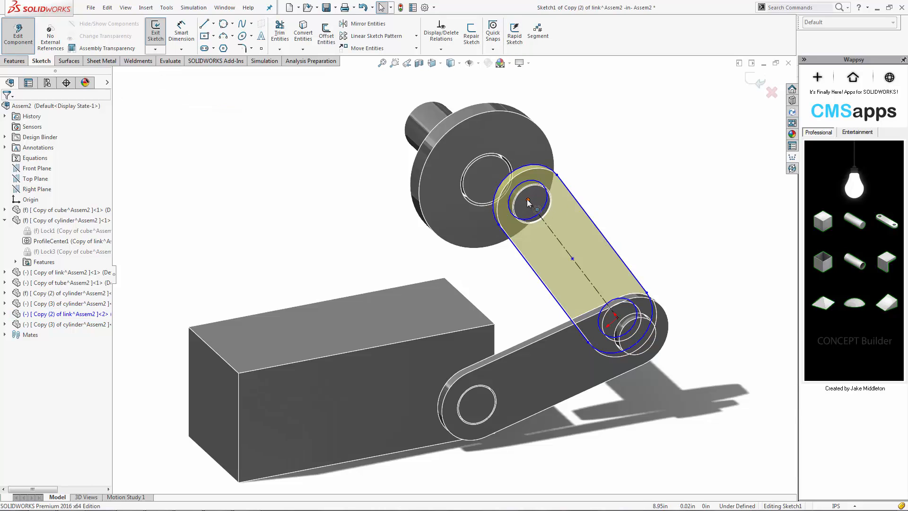
pyautogui.moveTo(529, 202); pyautogui.dragTo(487, 150)
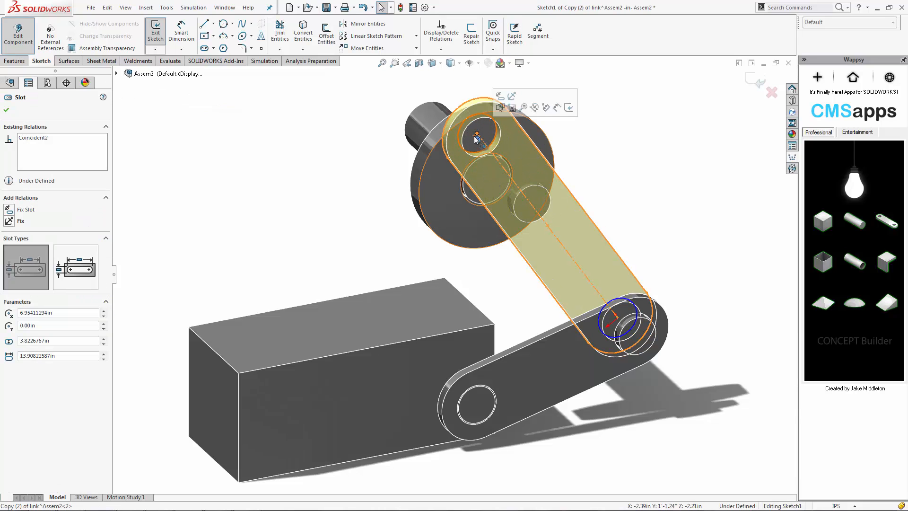
pyautogui.click(756, 81)
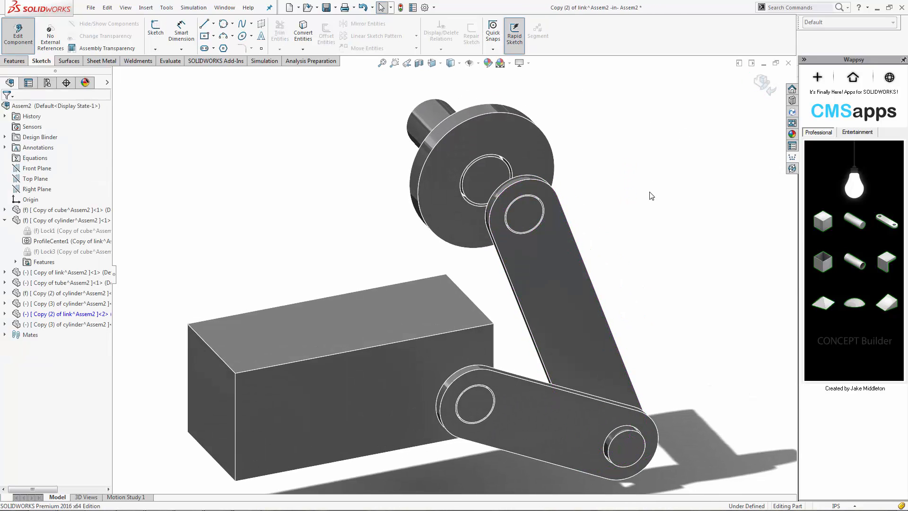
pyautogui.click(18, 32)
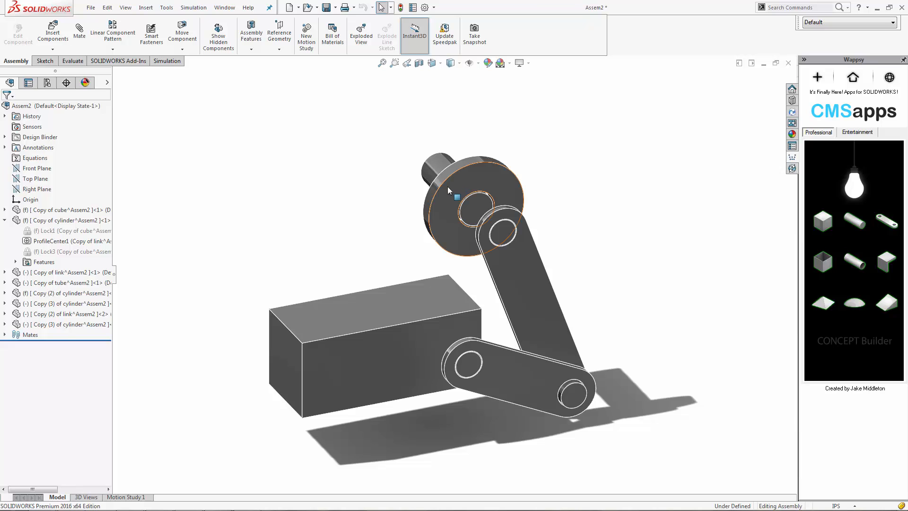
# Step: Edit the ring in place to enlarge its outer diameter and shrink its center hole to fit closely around the shaft
pyautogui.moveTo(447, 187); pyautogui.dragTo(489, 187)
pyautogui.scroll(-5, 489, 187)
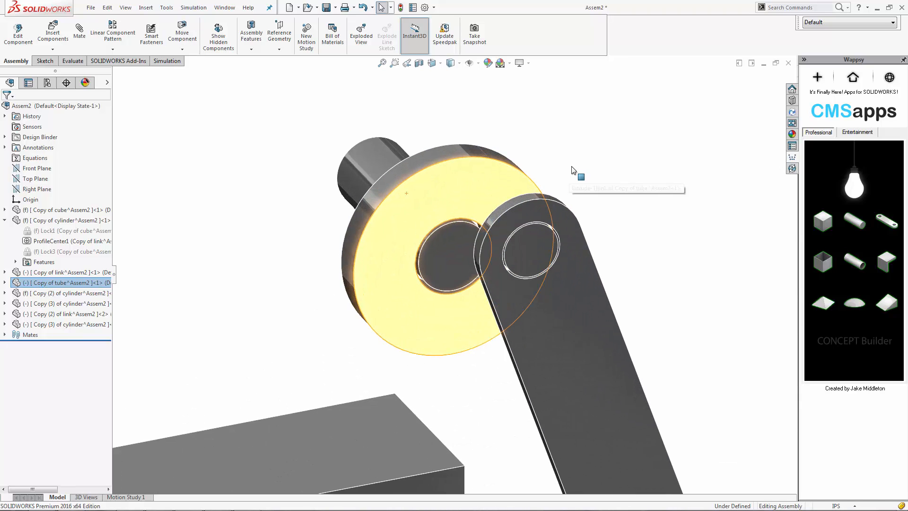
pyautogui.click(492, 181)
pyautogui.click(518, 140)
pyautogui.click(503, 158)
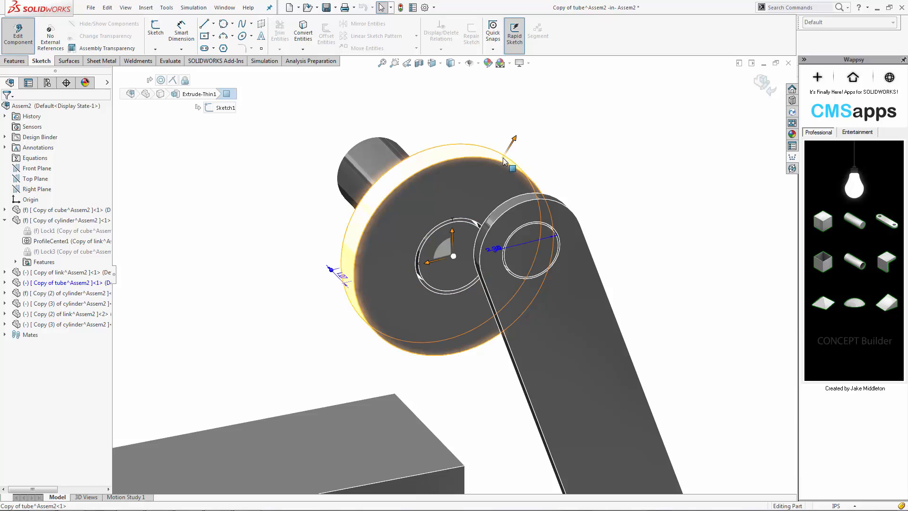
pyautogui.moveTo(504, 156); pyautogui.dragTo(553, 104)
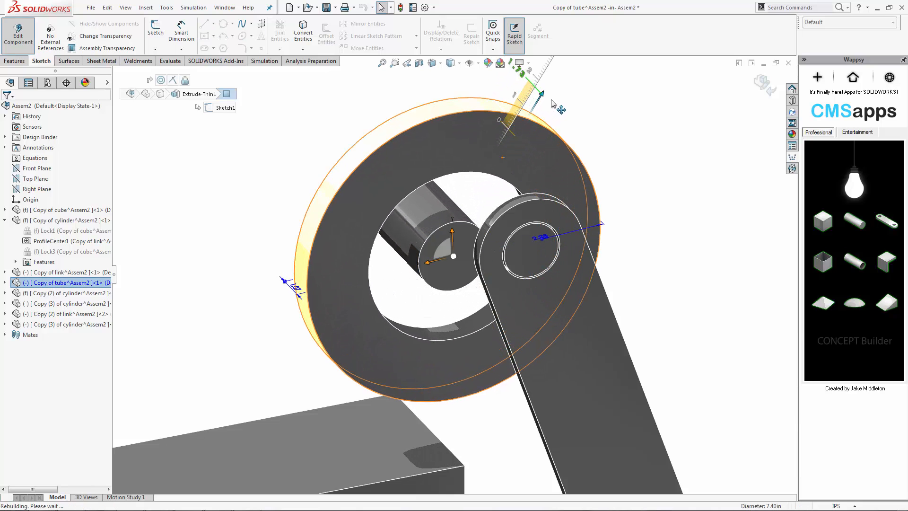
pyautogui.click(452, 316)
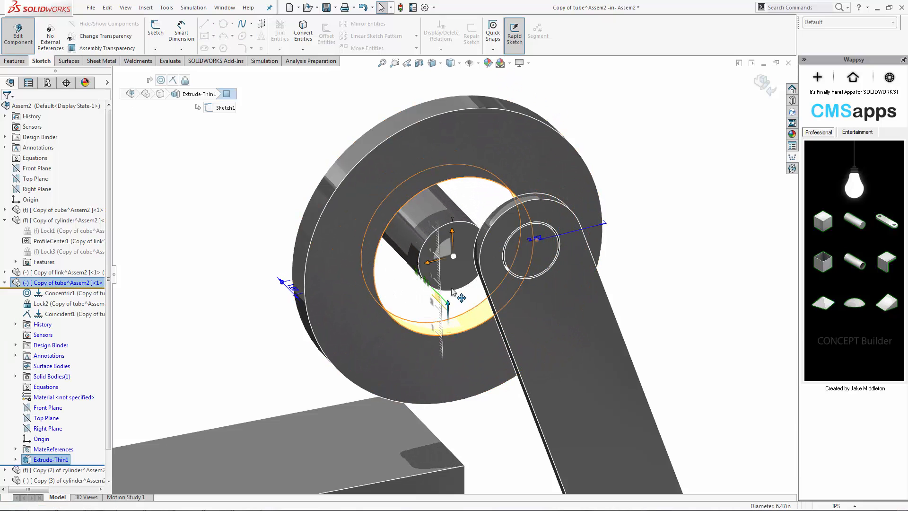
pyautogui.moveTo(452, 292); pyautogui.dragTo(450, 267)
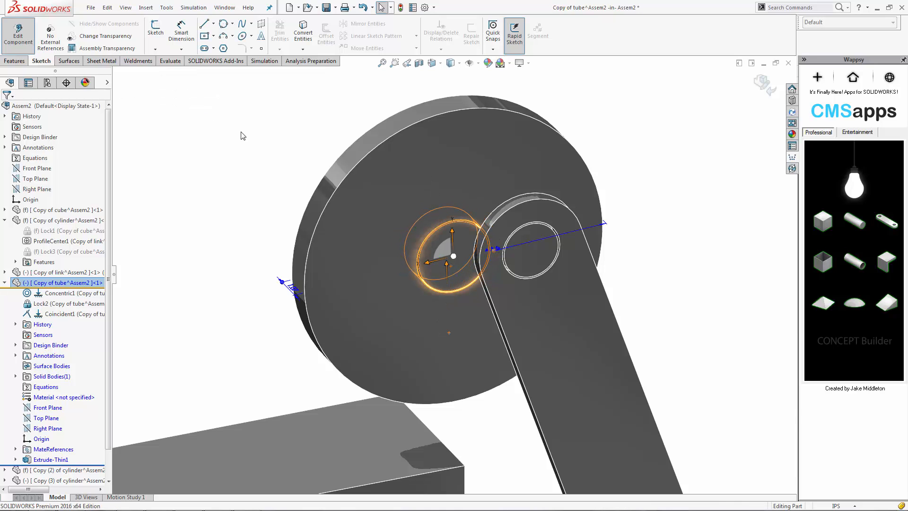
pyautogui.click(27, 45)
# Step: Suppress the Lock2 mate that ties the short pin to the ring
pyautogui.click(528, 258)
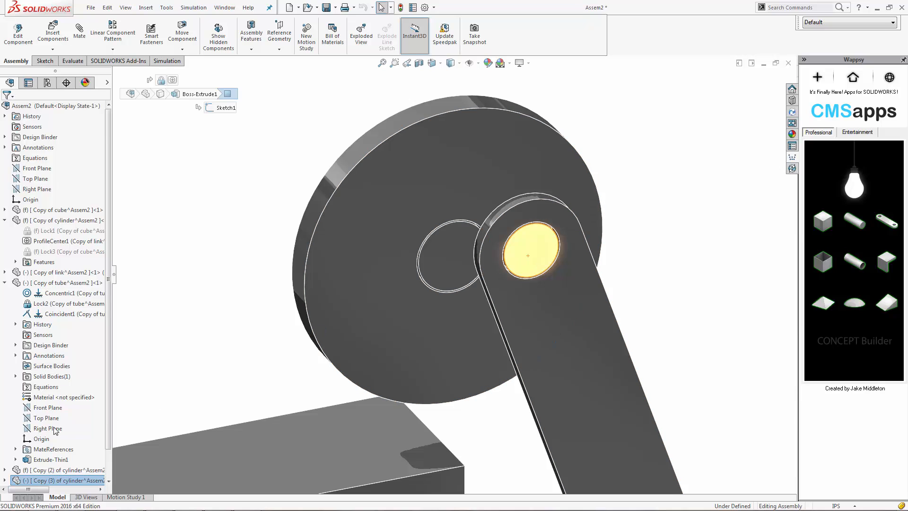
pyautogui.scroll(-1, 19, 443)
pyautogui.scroll(-1, 39, 457)
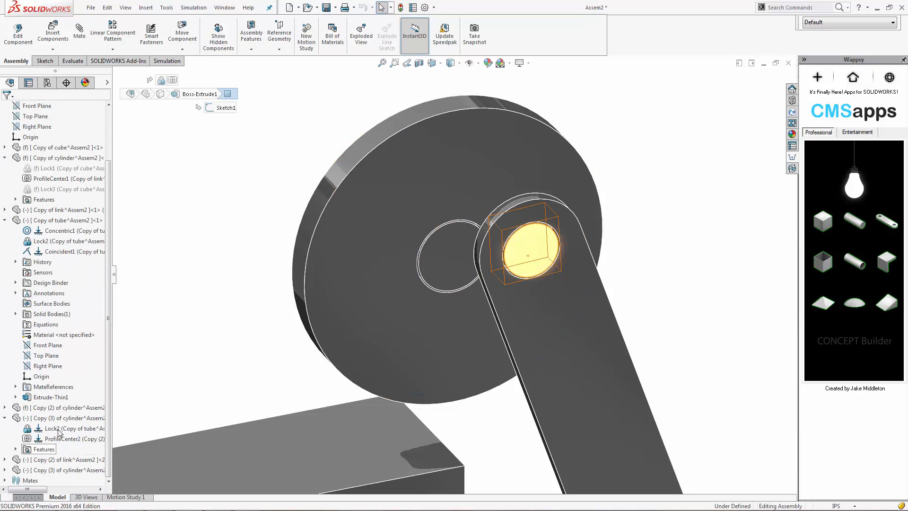
pyautogui.click(58, 429)
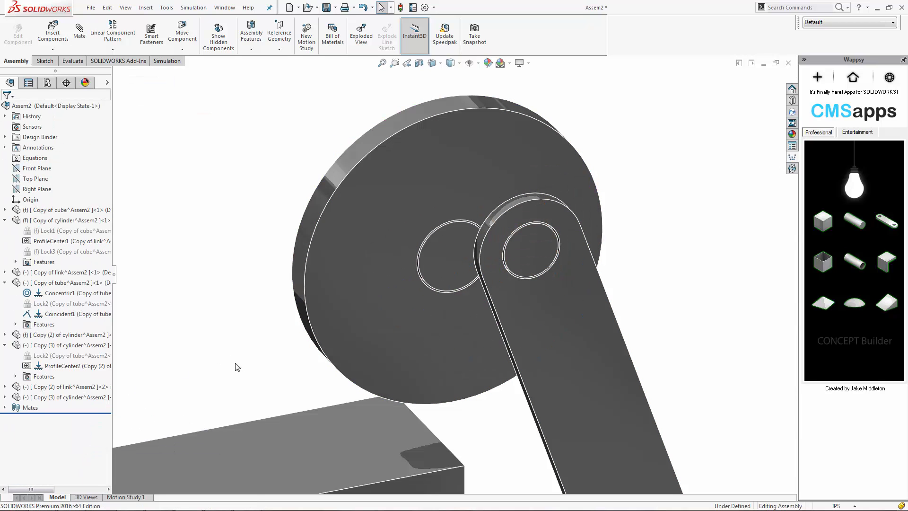
# Step: Move the short pin with its link outward toward the ring's rim and unsuppress the Lock2 mate
pyautogui.moveTo(520, 251); pyautogui.dragTo(571, 230)
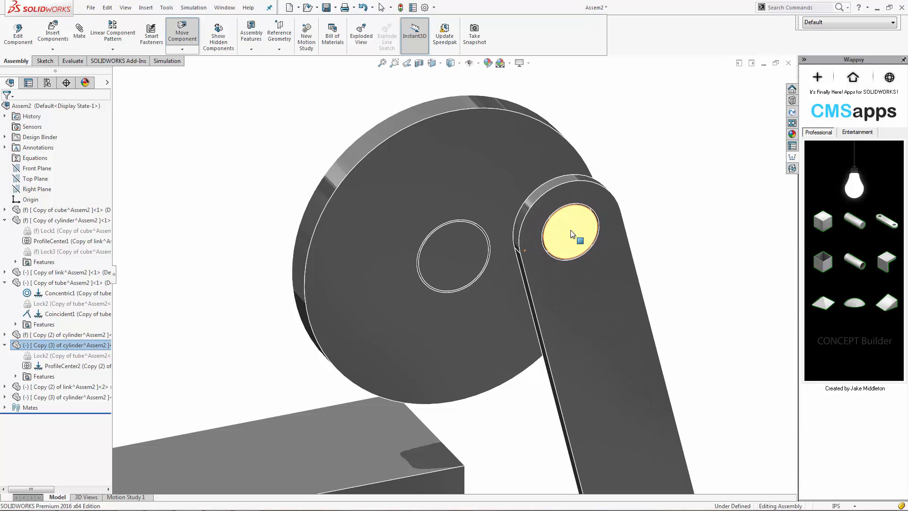
pyautogui.click(63, 356)
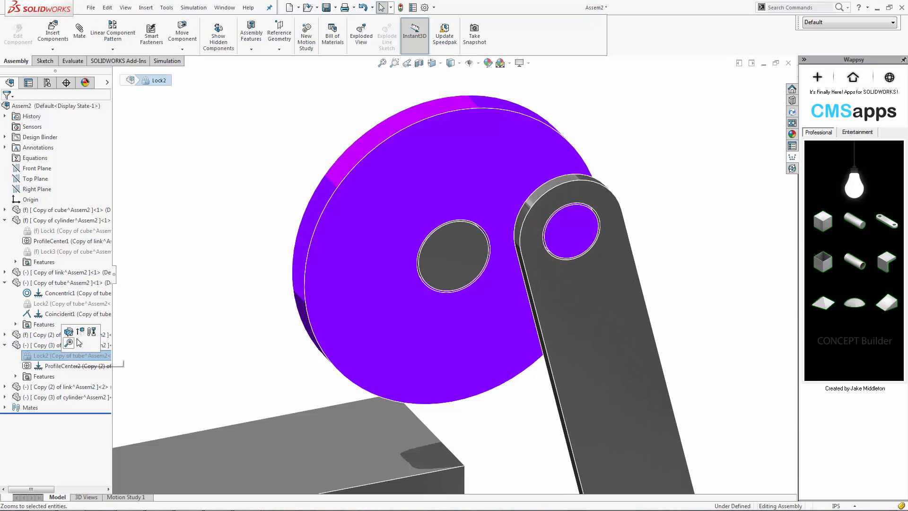
pyautogui.hotkey('shift', 'c')
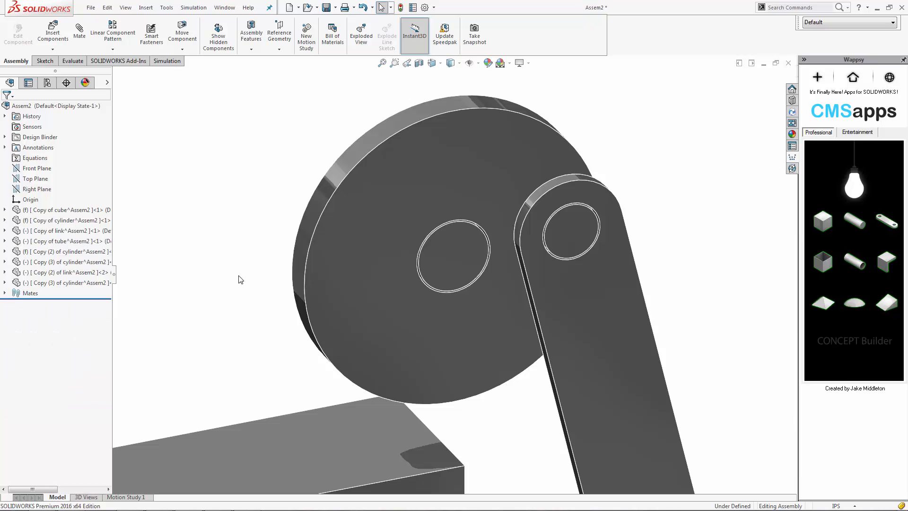
# Step: Rotate the enlarged ring and check the linkage for interference with the block
pyautogui.press('f')
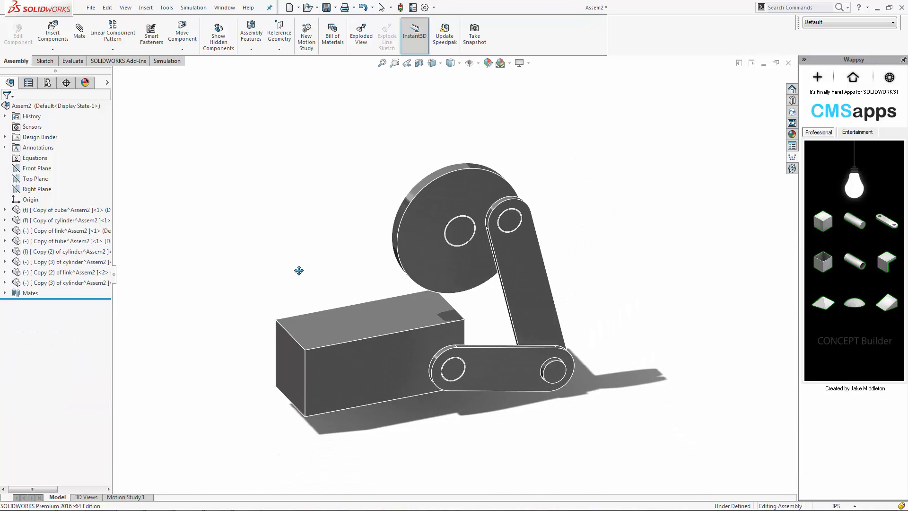
pyautogui.moveTo(405, 241); pyautogui.dragTo(427, 204)
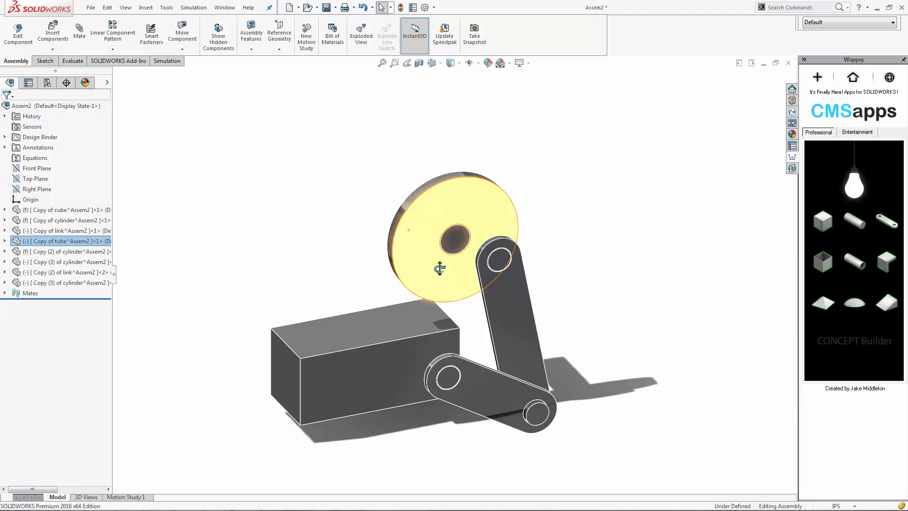
pyautogui.moveTo(440, 268); pyautogui.dragTo(420, 236, button='middle')
pyautogui.moveTo(406, 176); pyautogui.dragTo(444, 205)
# Step: Edit the block in place and chamfer its upper edge beside the links by 0.10 in at 45 degrees, with direction flipped
pyautogui.scroll(-5, 445, 320)
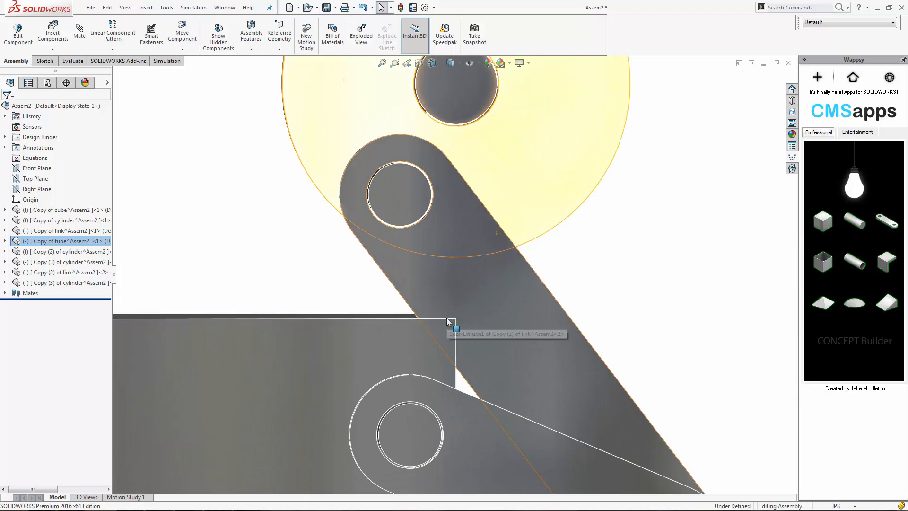
pyautogui.moveTo(447, 321)
pyautogui.mouseDown(button='middle')
pyautogui.moveTo(418, 337)
pyautogui.moveTo(453, 337)
pyautogui.mouseUp(button='middle')
pyautogui.click(417, 336)
pyautogui.click(445, 304)
pyautogui.click(541, 302)
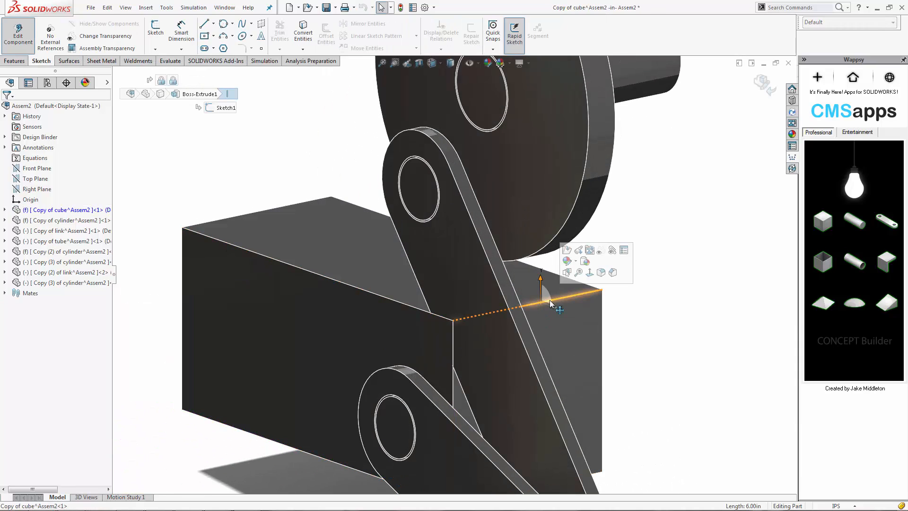
pyautogui.click(613, 277)
pyautogui.moveTo(529, 321); pyautogui.dragTo(569, 311, button='middle')
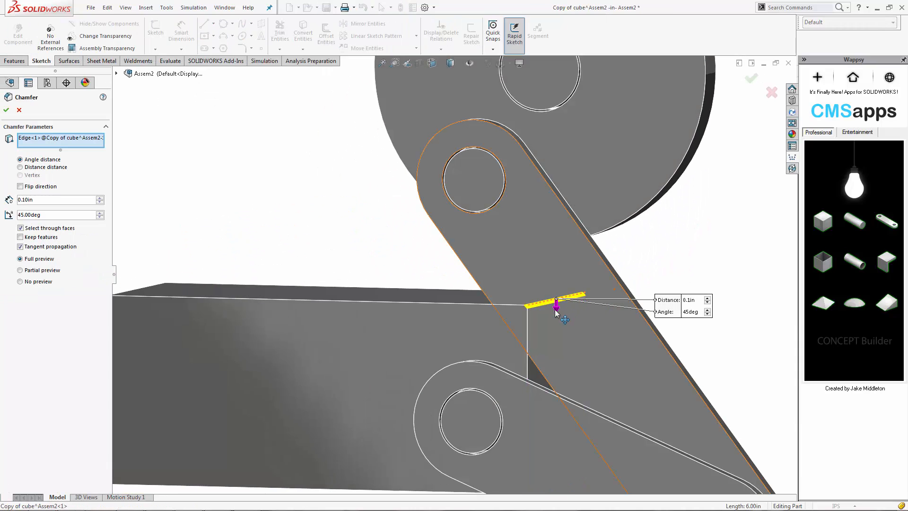
pyautogui.click(556, 311)
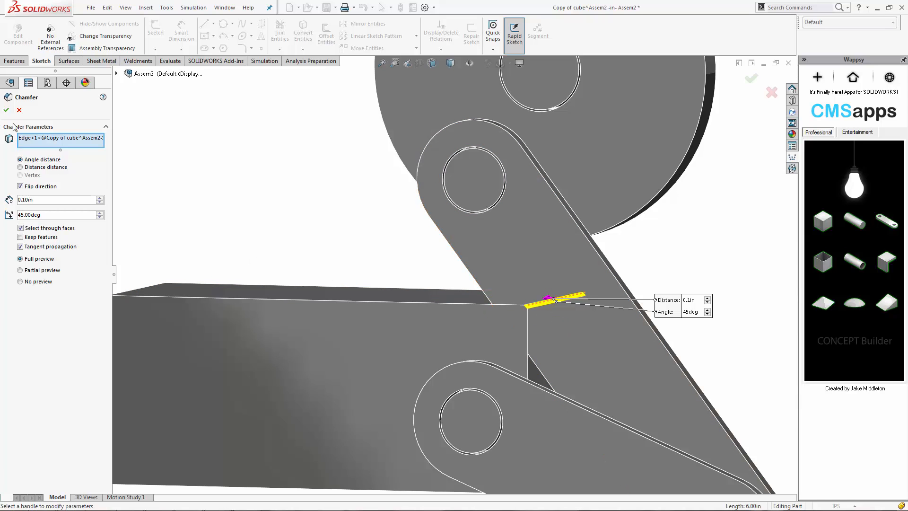
pyautogui.moveTo(386, 312); pyautogui.dragTo(350, 317, button='middle')
# Step: Enlarge the block's chamfer to about 1.77 in at 51.51 degrees and return to the assembly
pyautogui.scroll(-5, 621, 317)
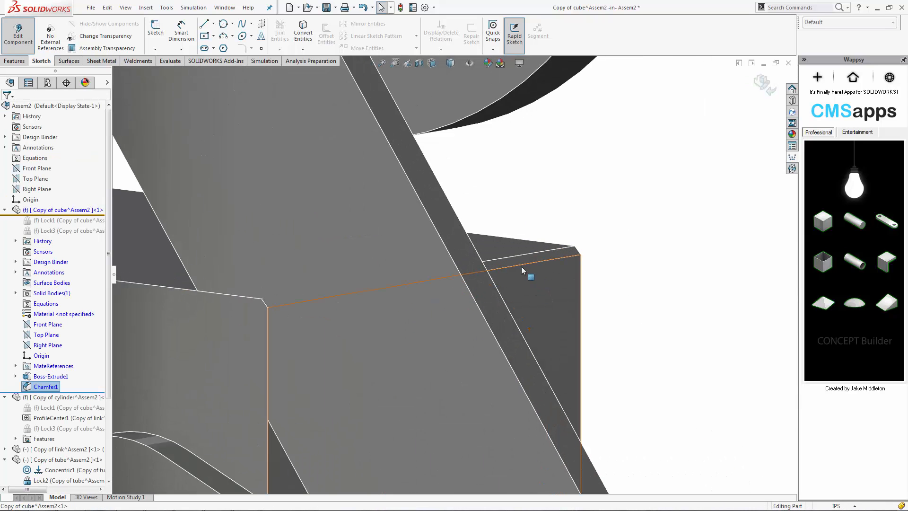
pyautogui.click(517, 263)
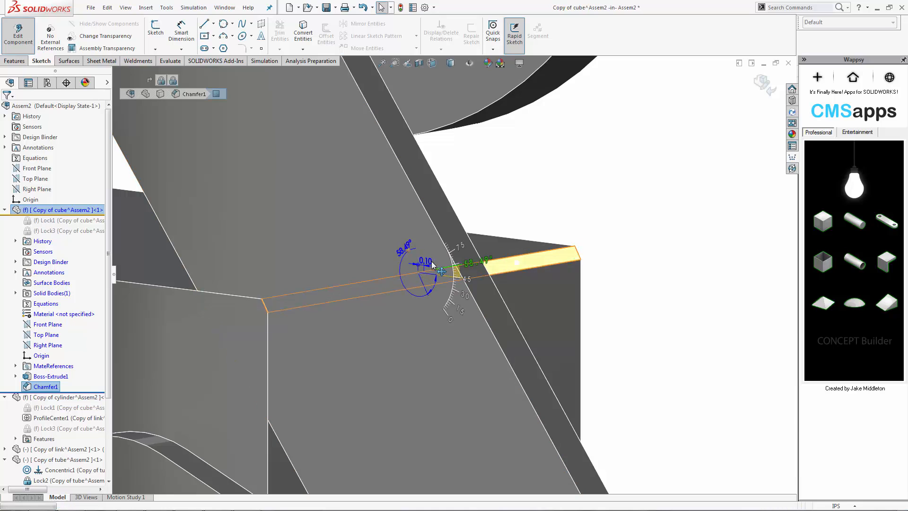
pyautogui.moveTo(431, 264); pyautogui.dragTo(438, 274)
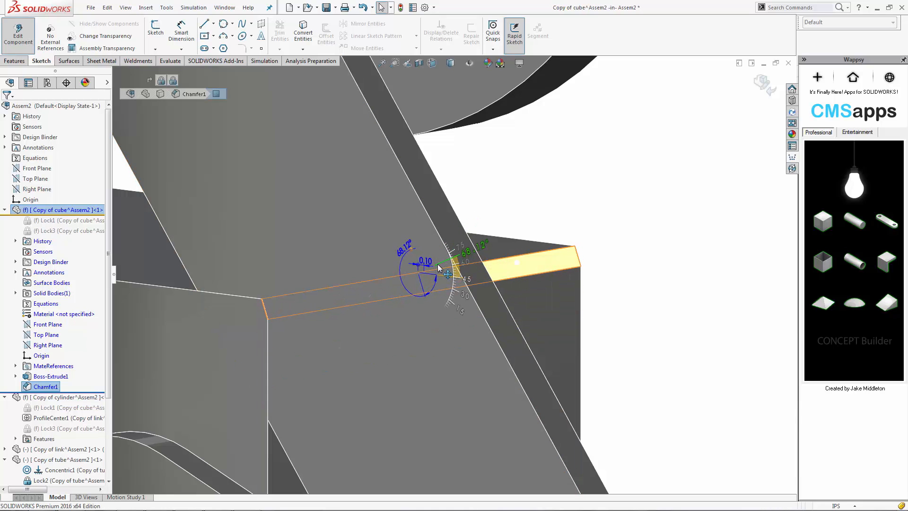
pyautogui.moveTo(418, 263); pyautogui.dragTo(316, 256)
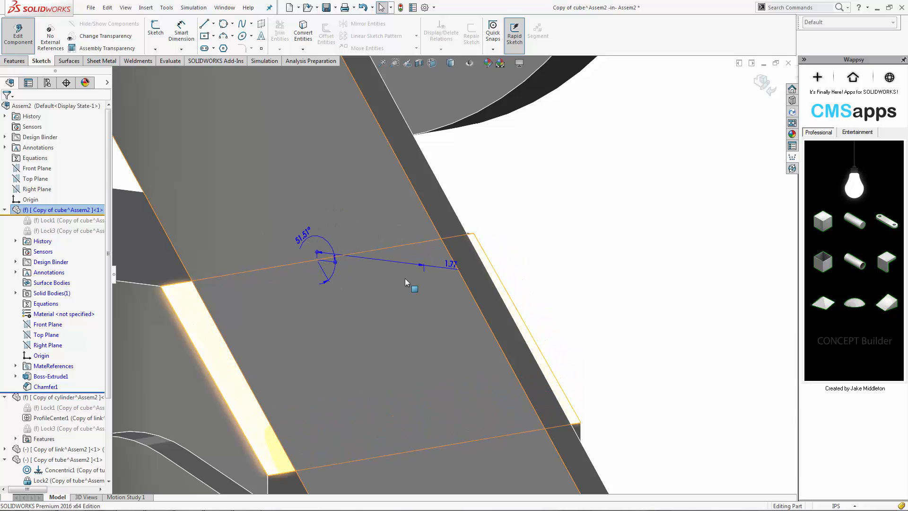
pyautogui.click(14, 44)
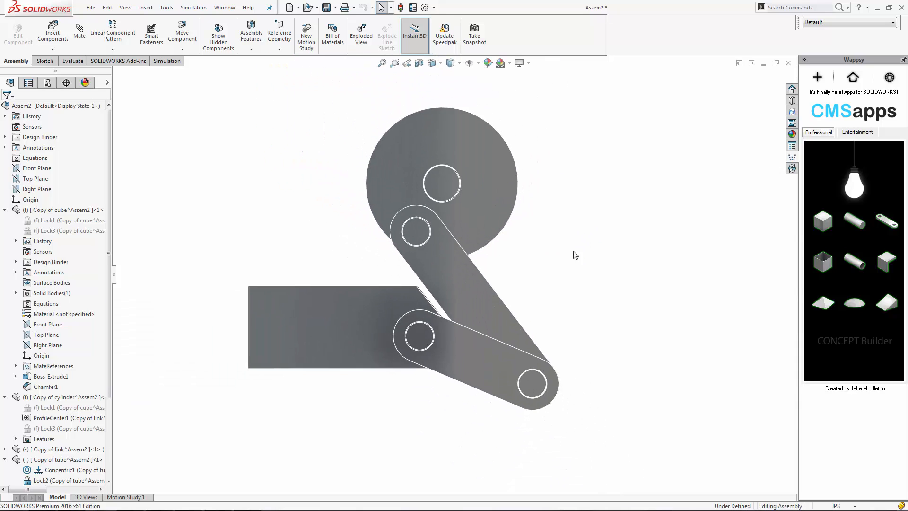
# Step: Rotate the ring to check the links' clearance past the chamfered block
pyautogui.moveTo(439, 162)
pyautogui.mouseDown()
pyautogui.moveTo(422, 197)
pyautogui.moveTo(481, 243)
pyautogui.moveTo(521, 196)
pyautogui.moveTo(500, 152)
pyautogui.moveTo(433, 161)
pyautogui.mouseUp()
pyautogui.moveTo(439, 205); pyautogui.dragTo(487, 152)
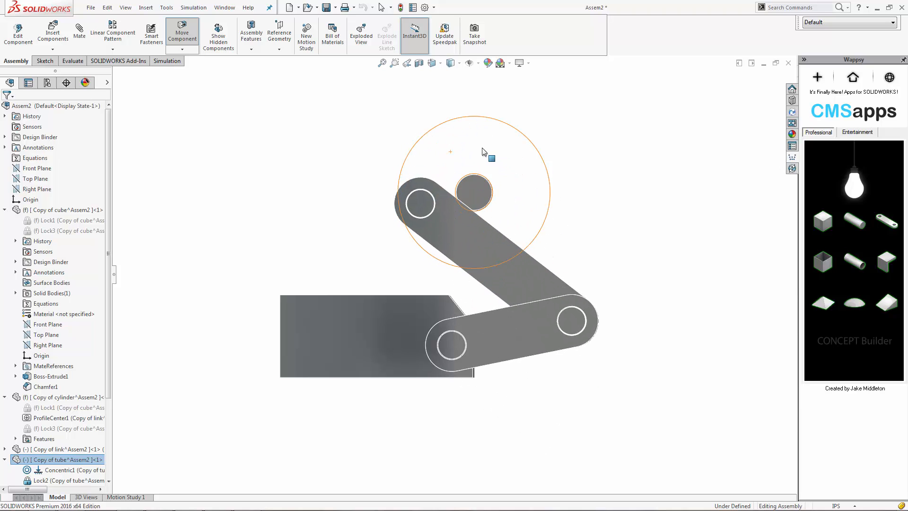
pyautogui.moveTo(374, 175); pyautogui.dragTo(316, 224, button='middle')
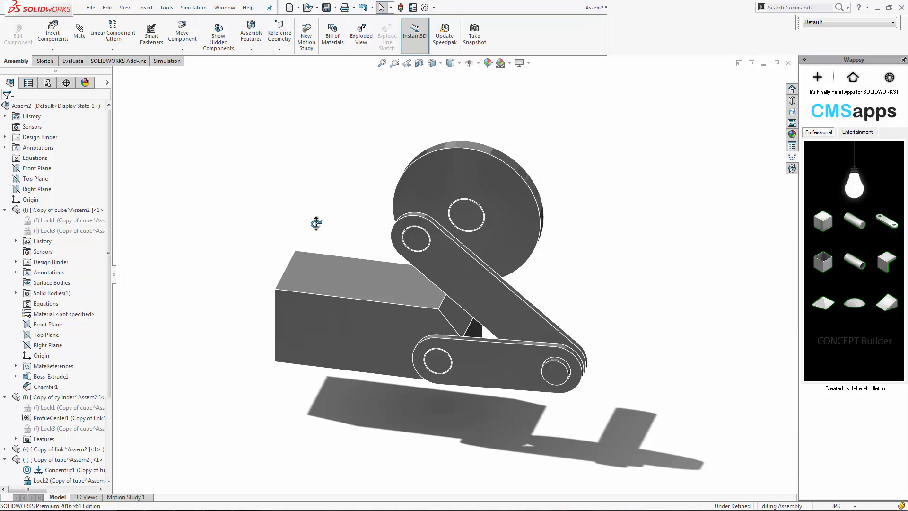